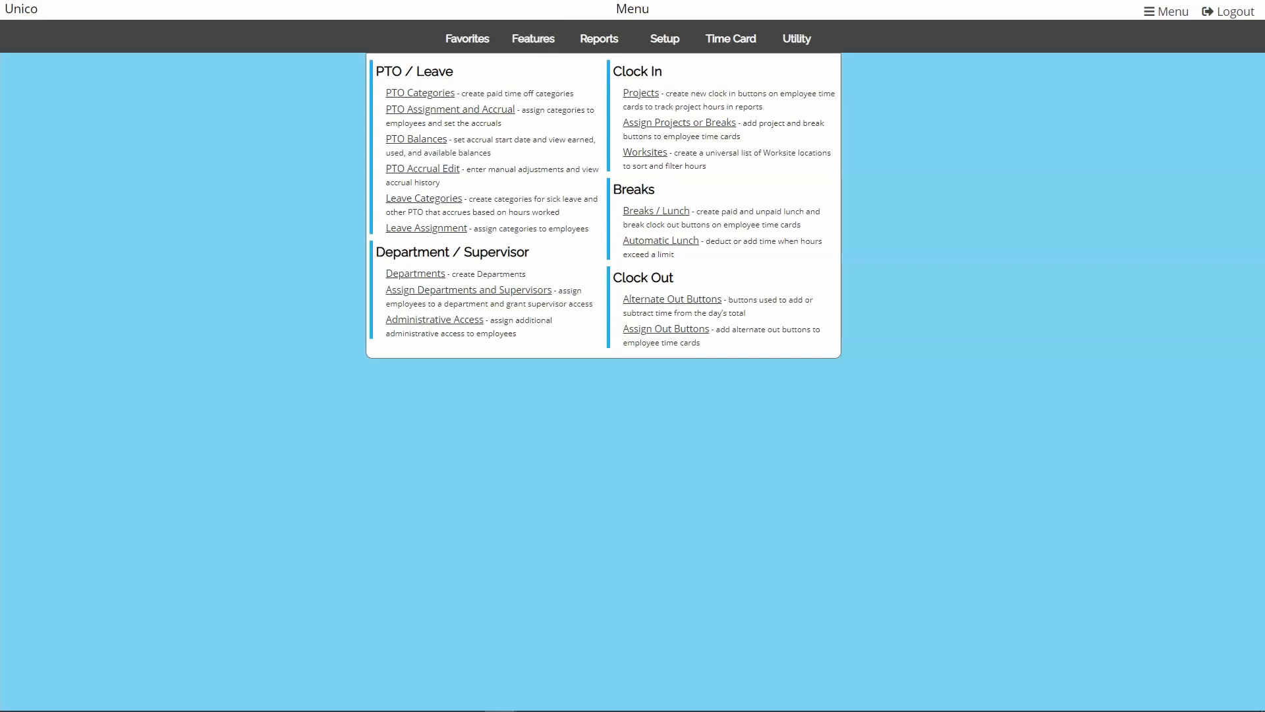
Open the Other Compensations setup page
left_click(666, 42)
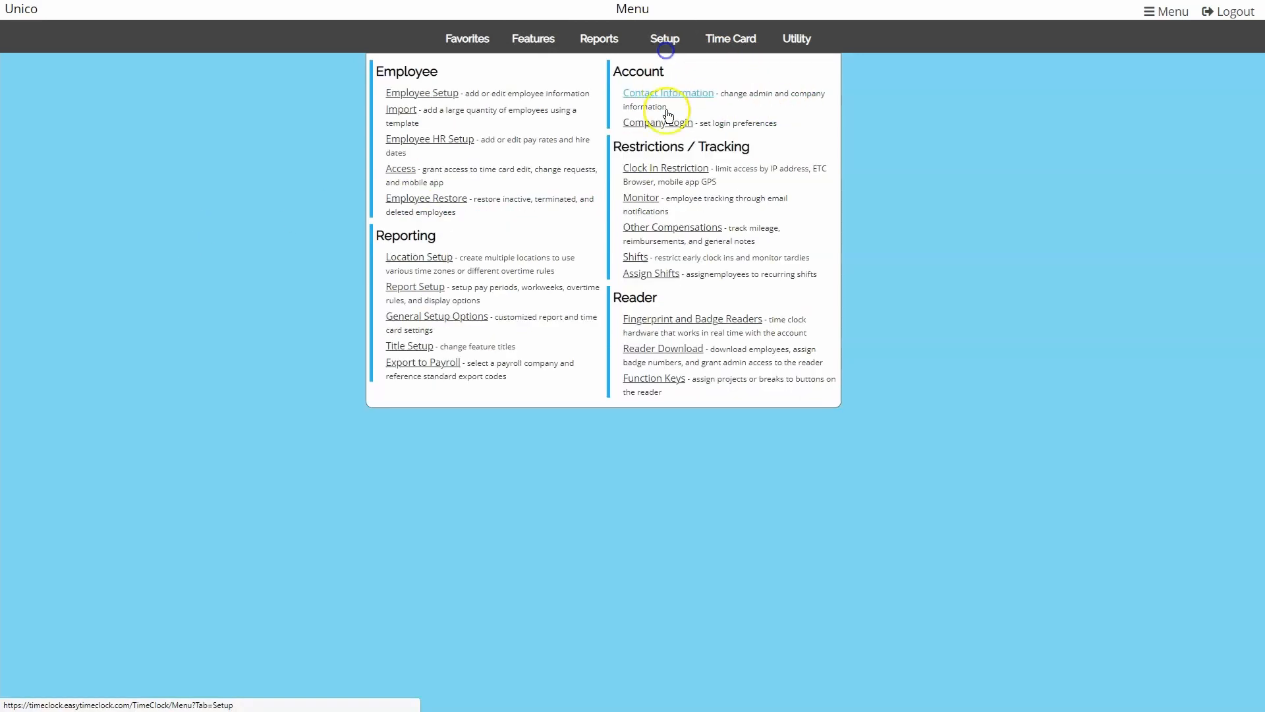
left_click(681, 224)
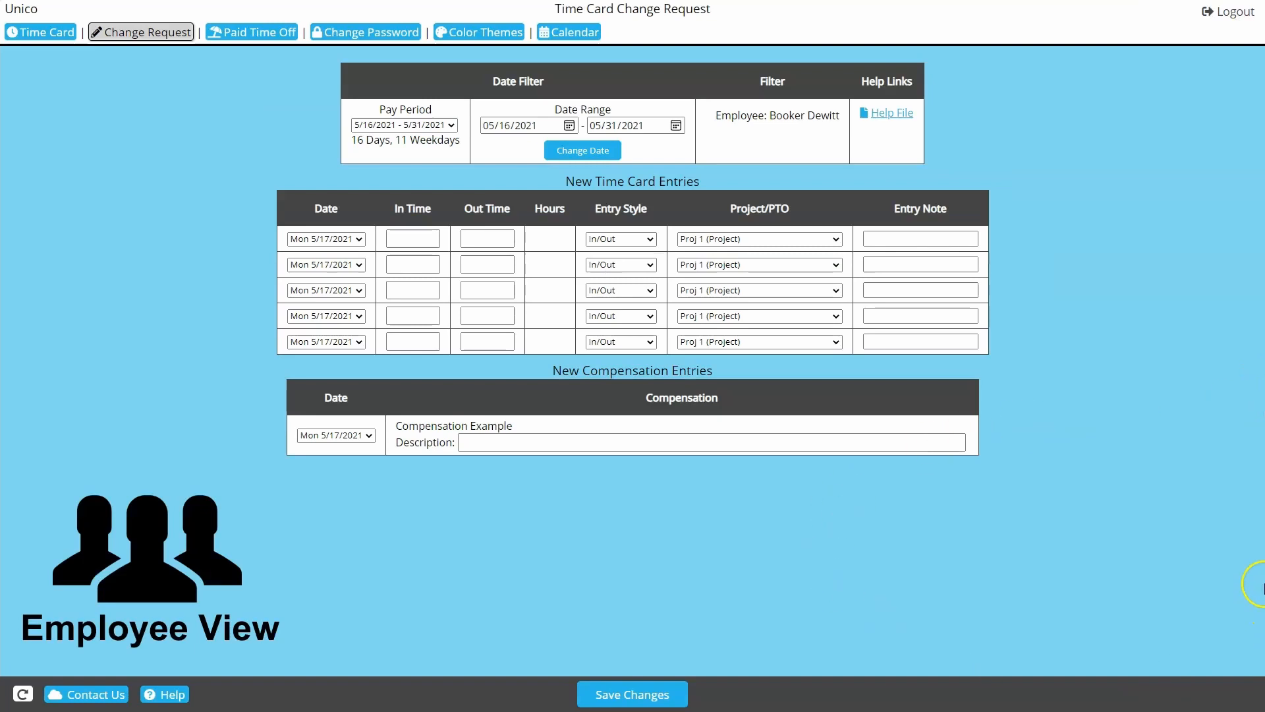
Add the compensation description "this is a note about what I did today" for Mon 5/17/2021 to the employee's change request and save it
left_click(485, 448)
type("this is a note about what I did today")
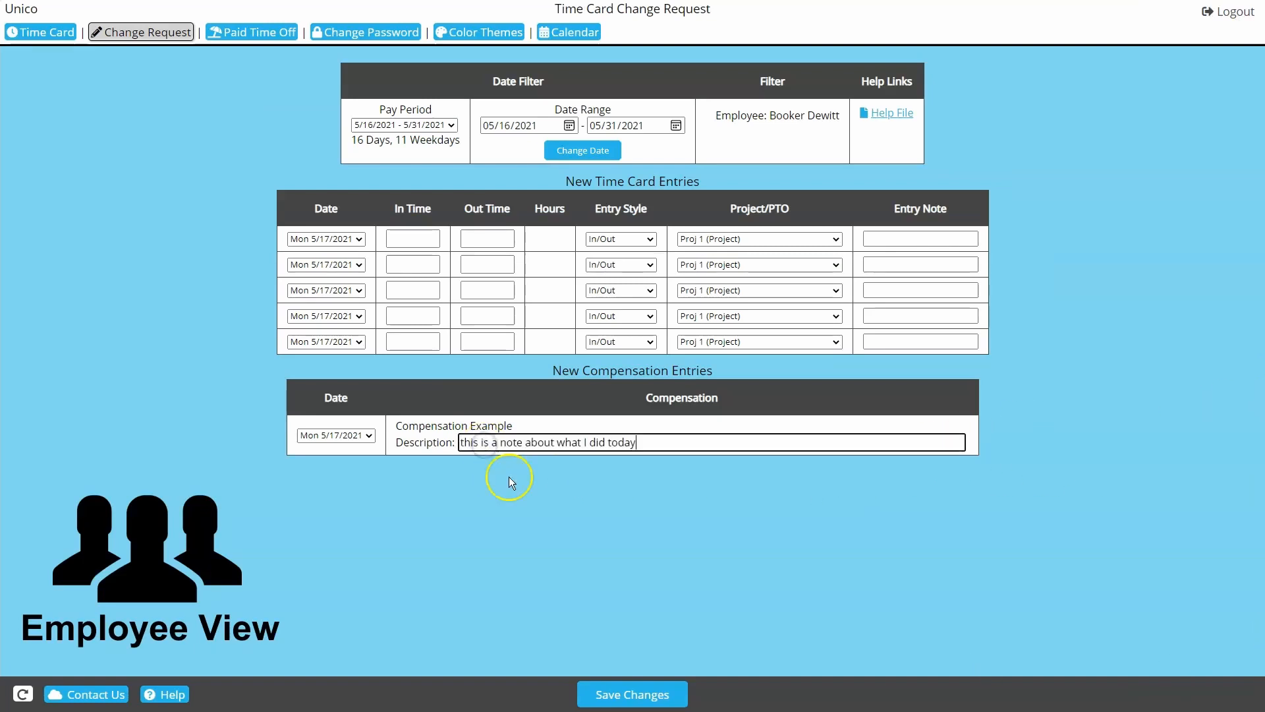
left_click(634, 694)
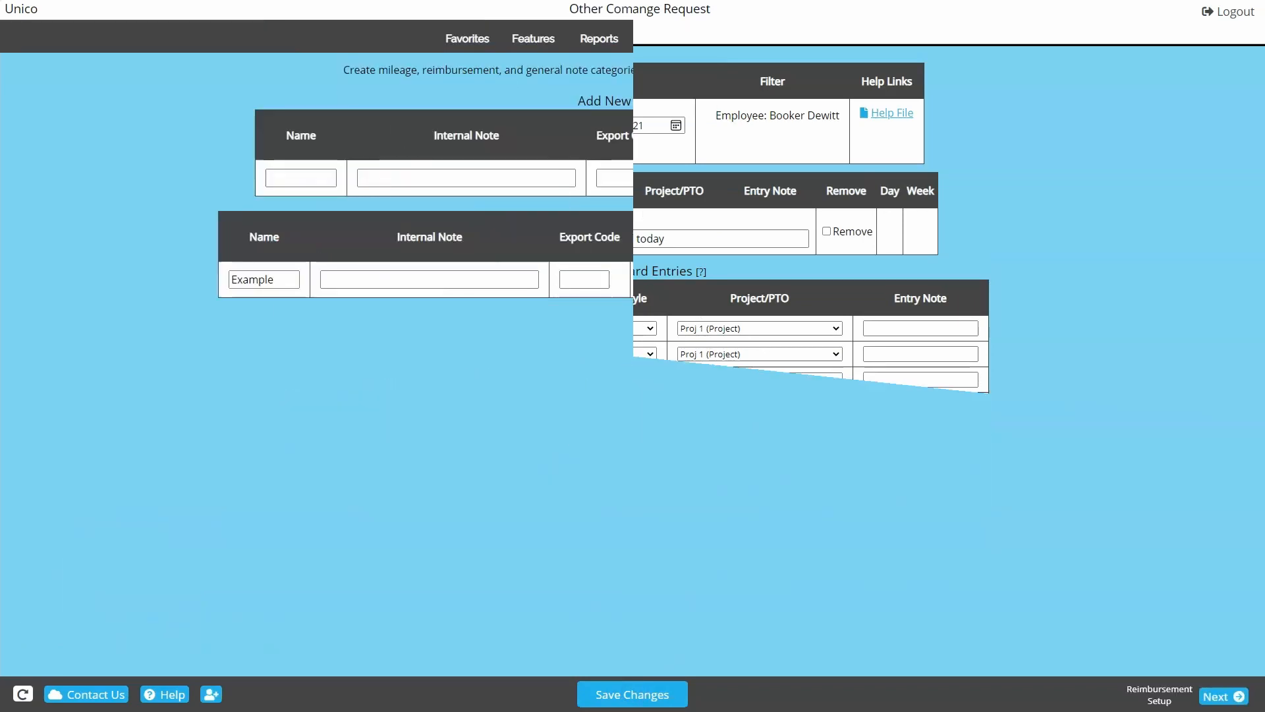
Open the employee Access setup page for time card edit and change request permissions
left_click(650, 31)
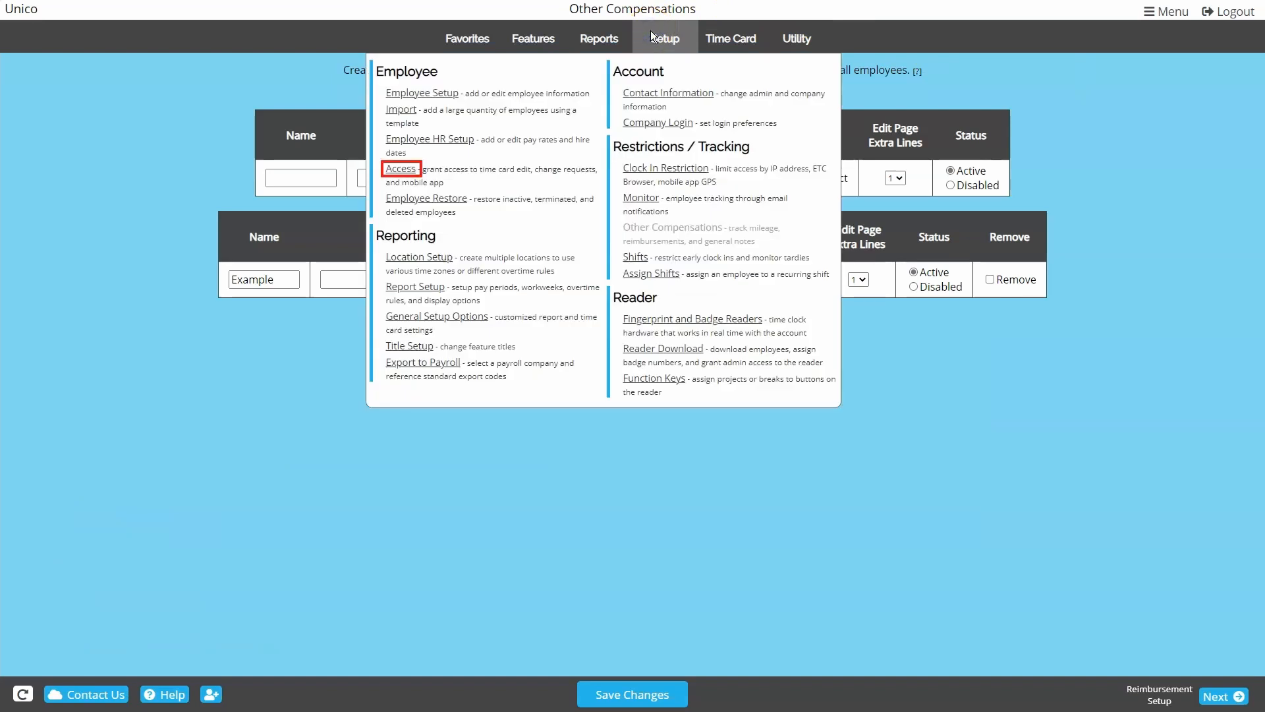
left_click(400, 171)
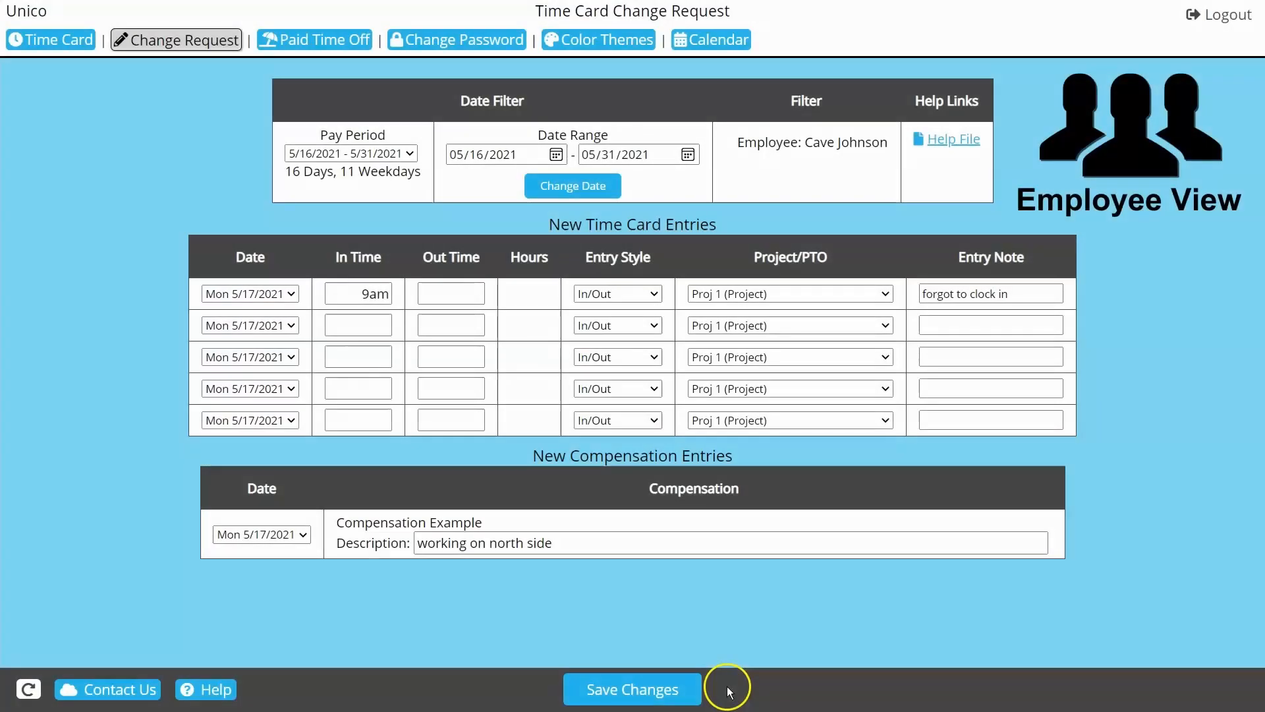
Save the employee's change request with the 9am In Time and the "working on north side" compensation description
left_click(691, 695)
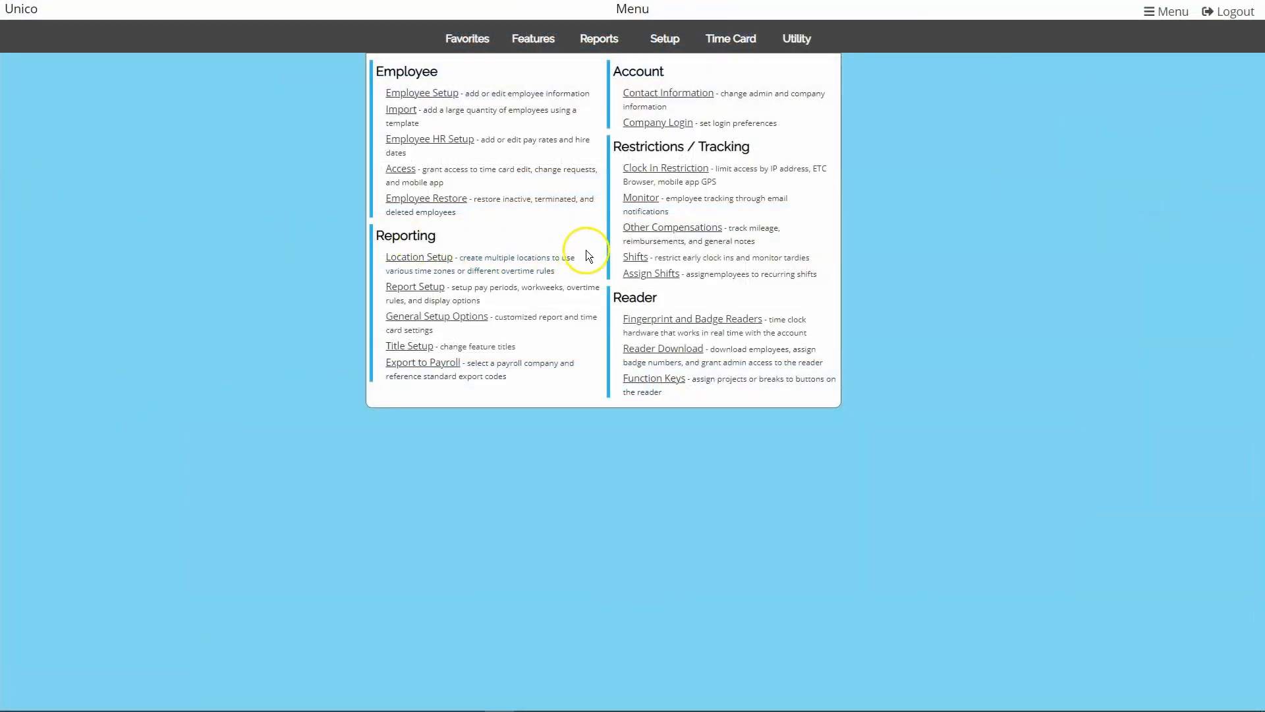
In Other Compensations, add a category named "2021 Mileage" with the type Mileage Only and save it
left_click(673, 231)
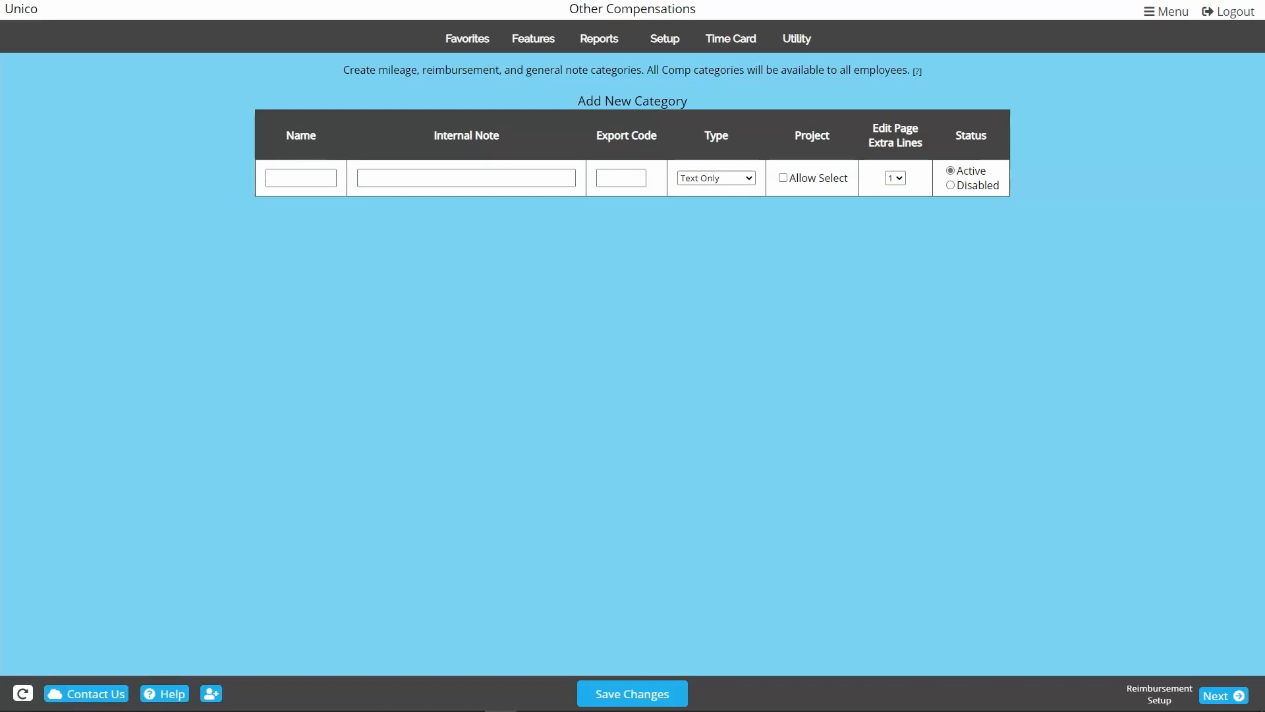
left_click(275, 177)
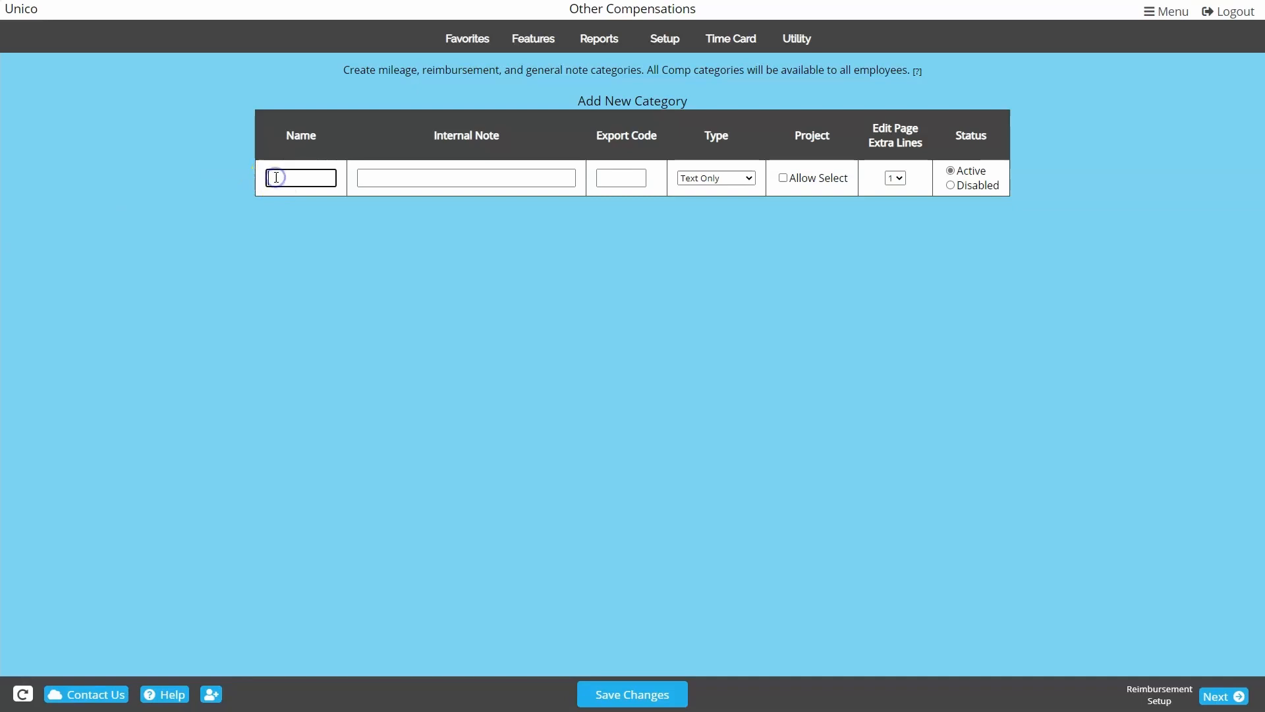
type("2021 Mileage")
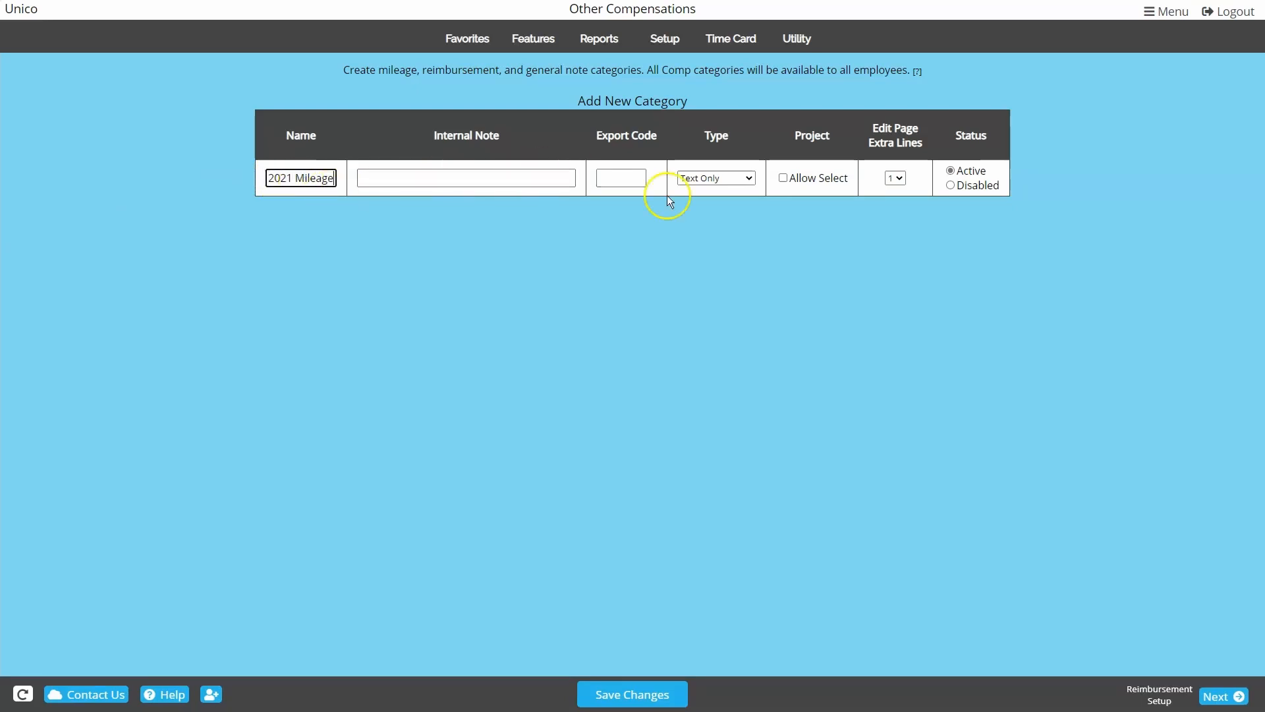
left_click(698, 178)
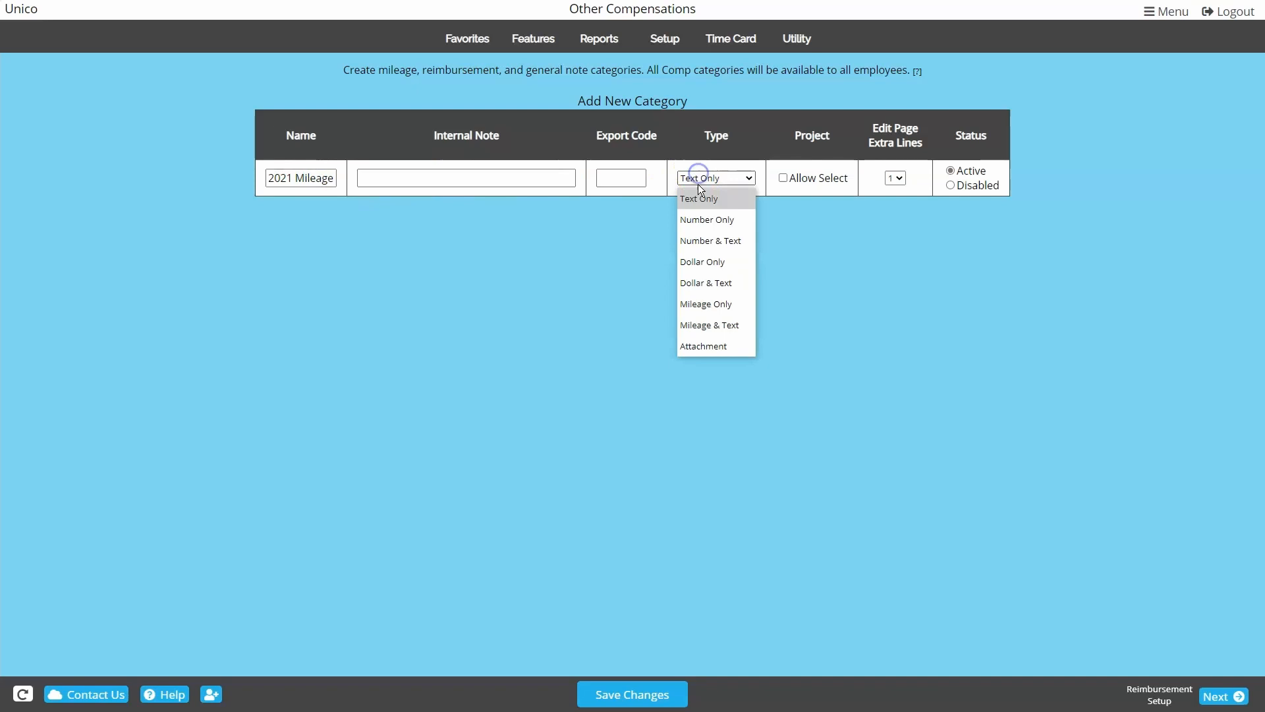
left_click(700, 305)
left_click(629, 692)
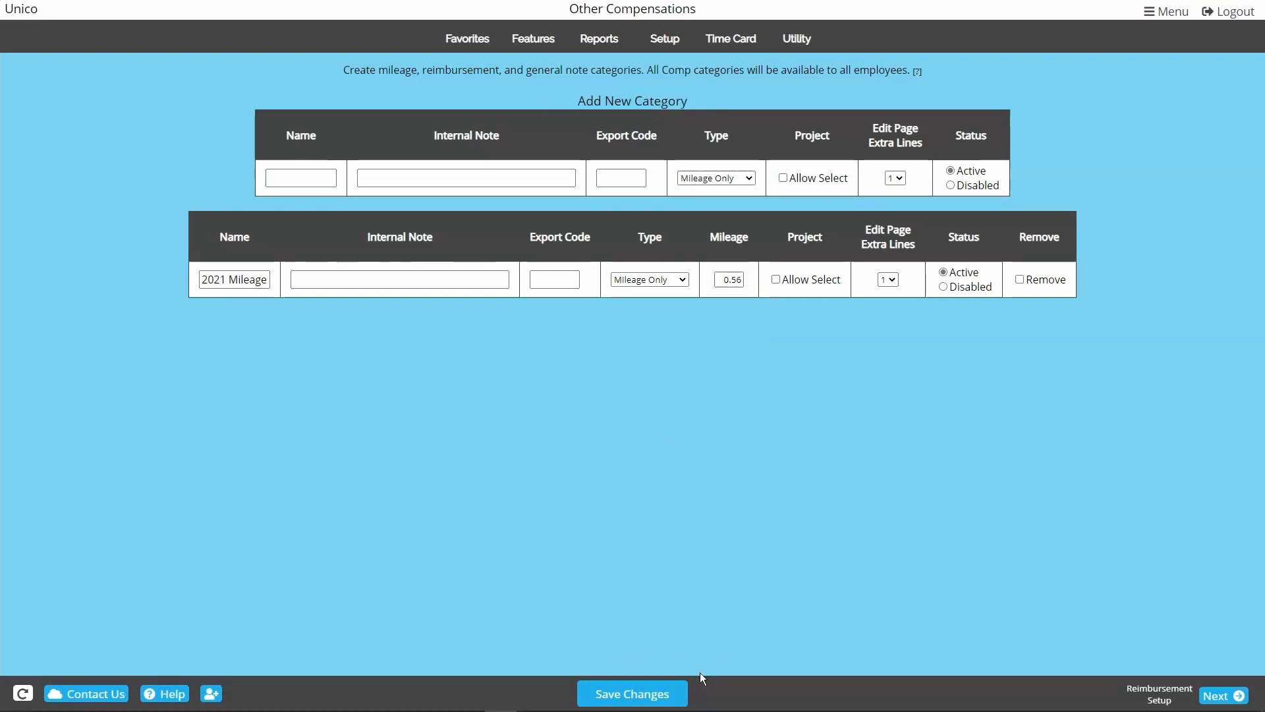
left_click(700, 672)
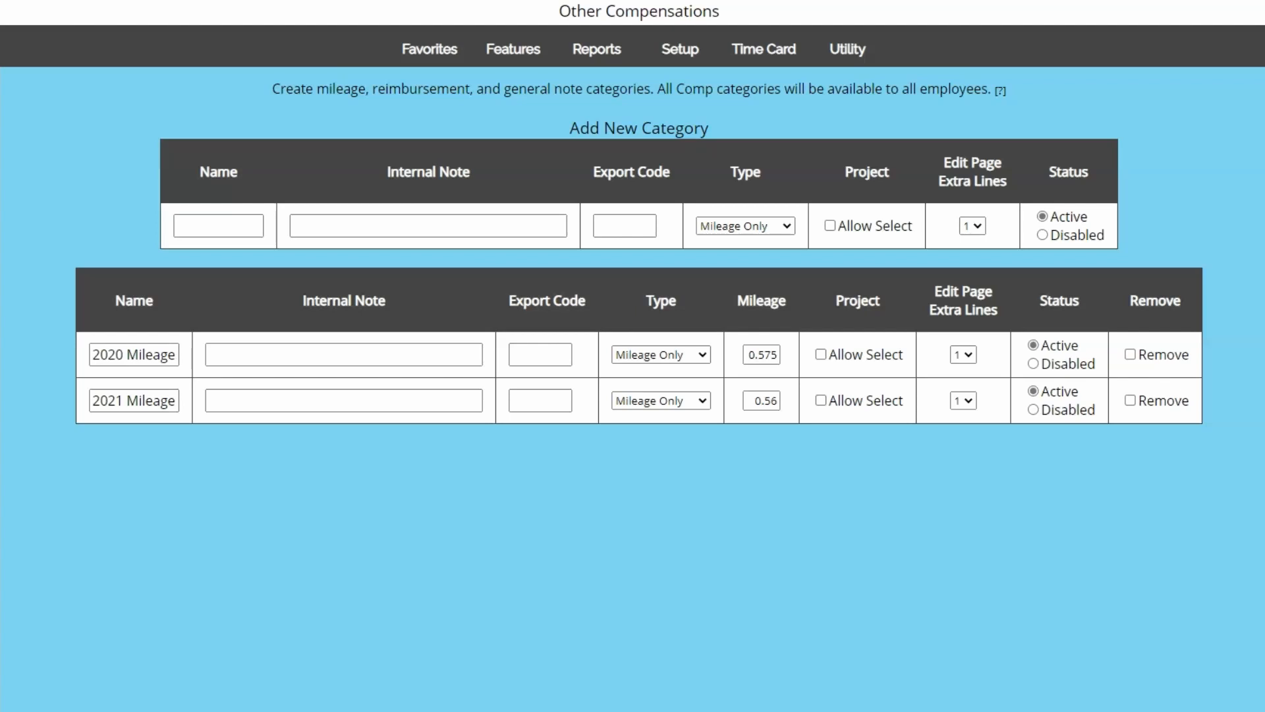
Set the status of the 2020 Mileage category to Disabled
left_click(764, 354)
type("6")
left_click(1082, 362)
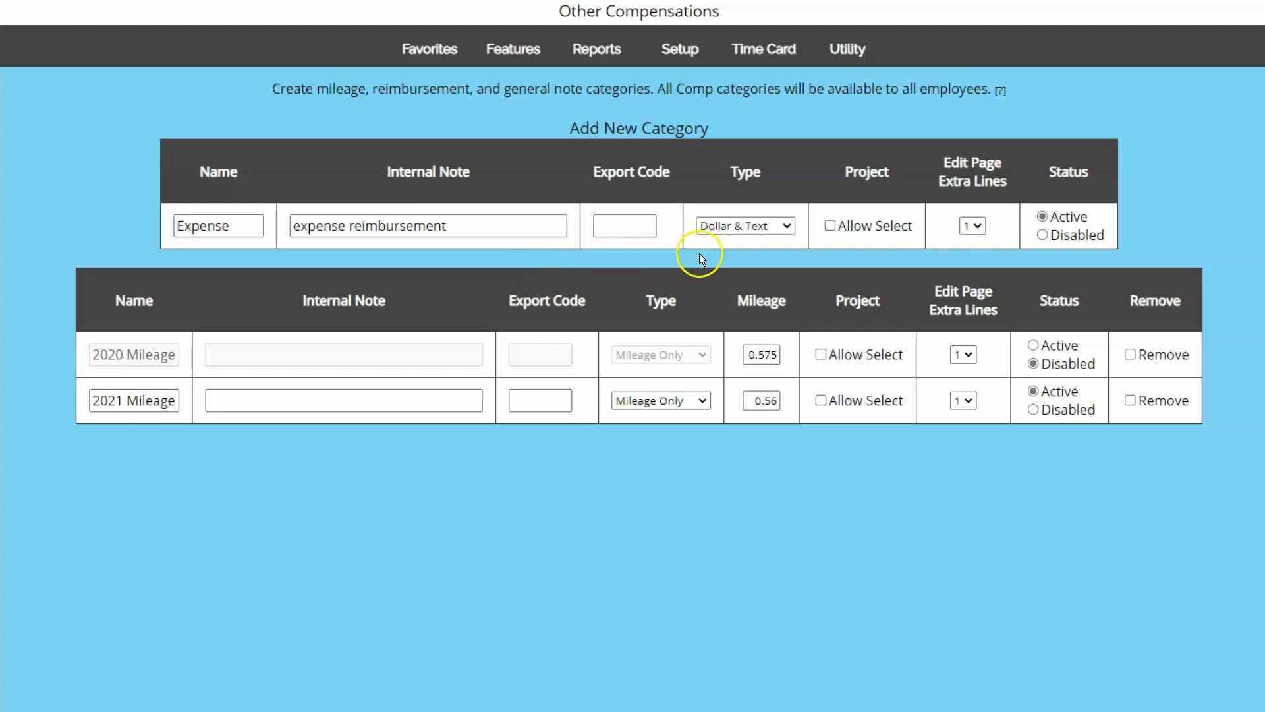
Set the new Expense category's type to Dollar & Text and save it
left_click(760, 231)
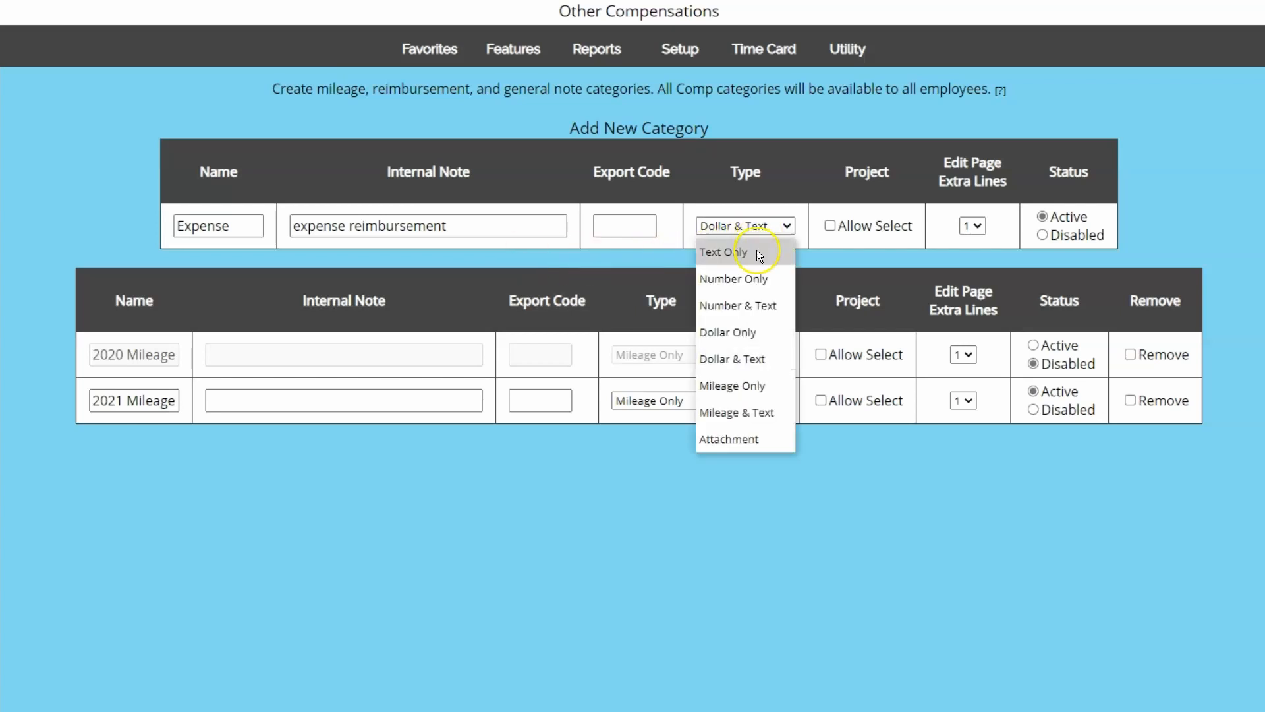
left_click(776, 360)
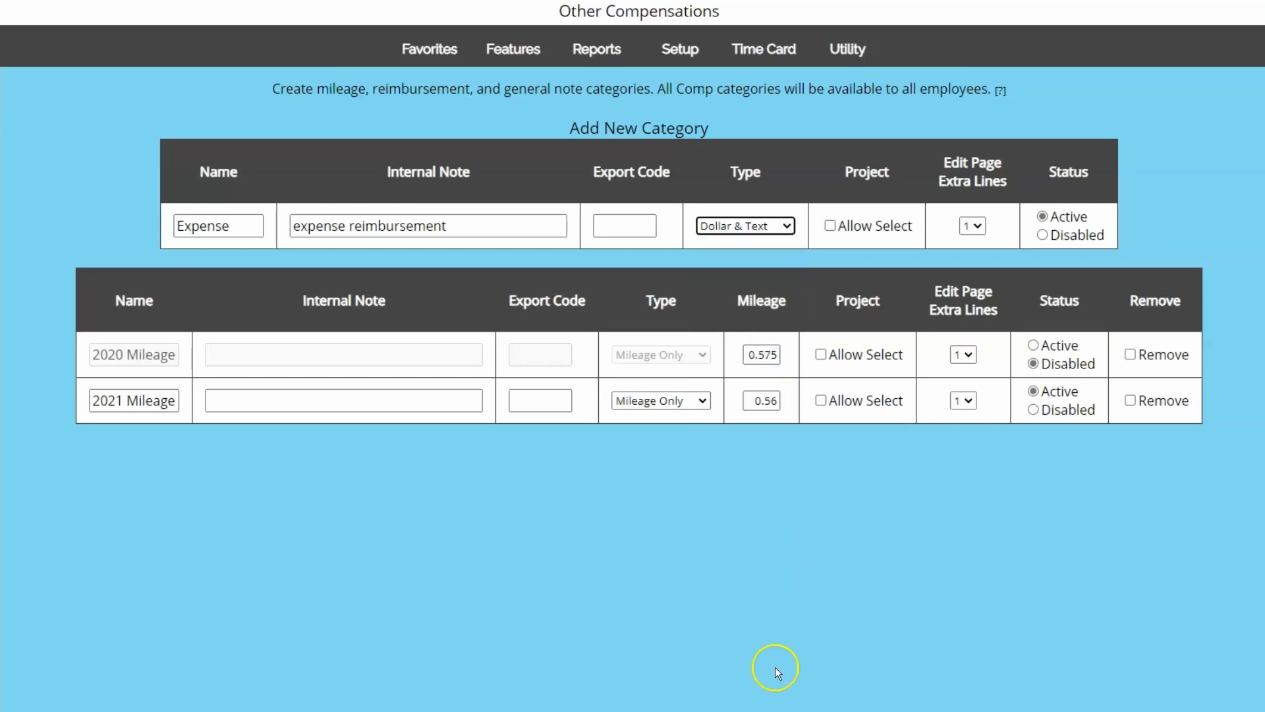
key("Return")
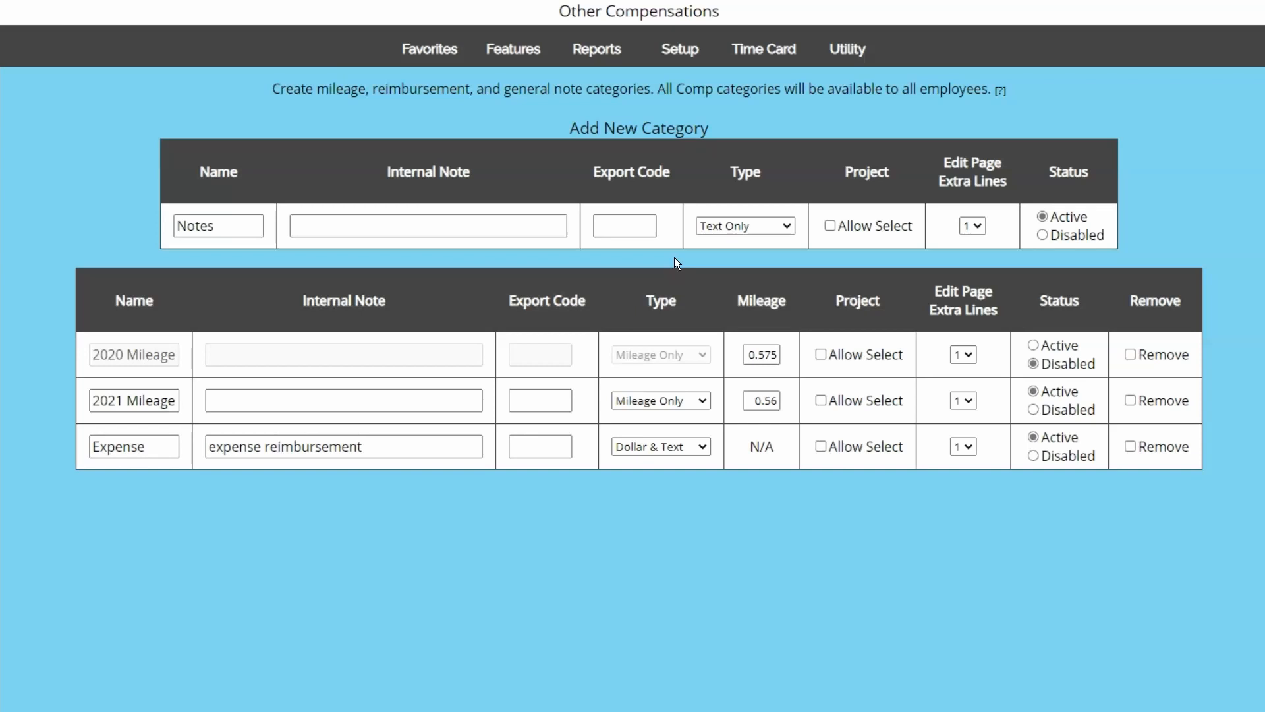
Keep the Notes category's type as Text Only, set its Edit Page Extra Lines to 5, and save the changes
left_click(781, 231)
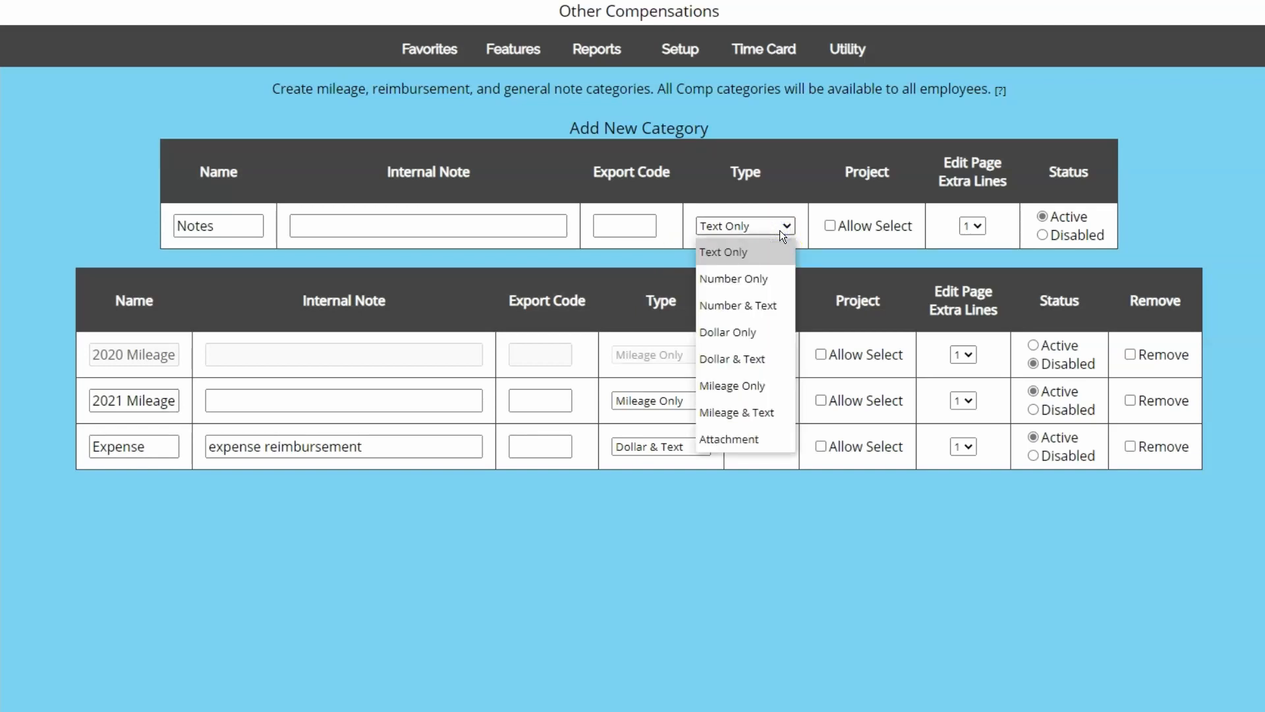
left_click(780, 231)
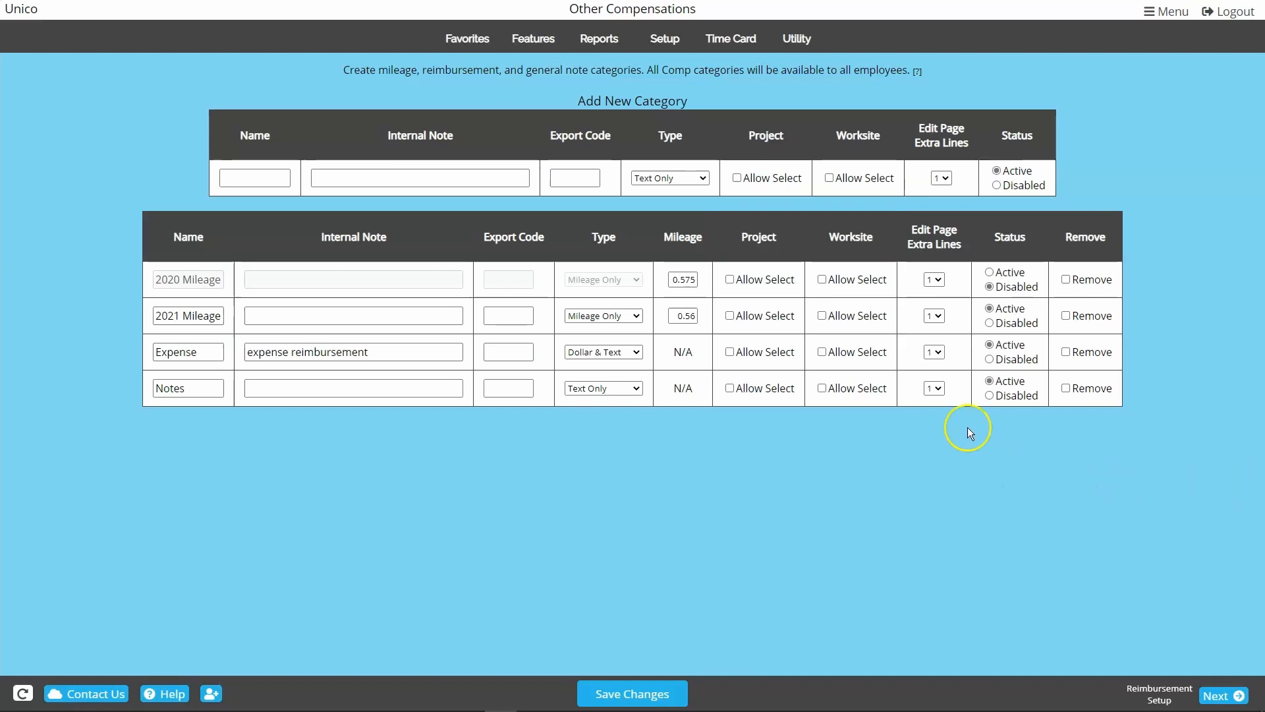
left_click(941, 385)
left_click(934, 489)
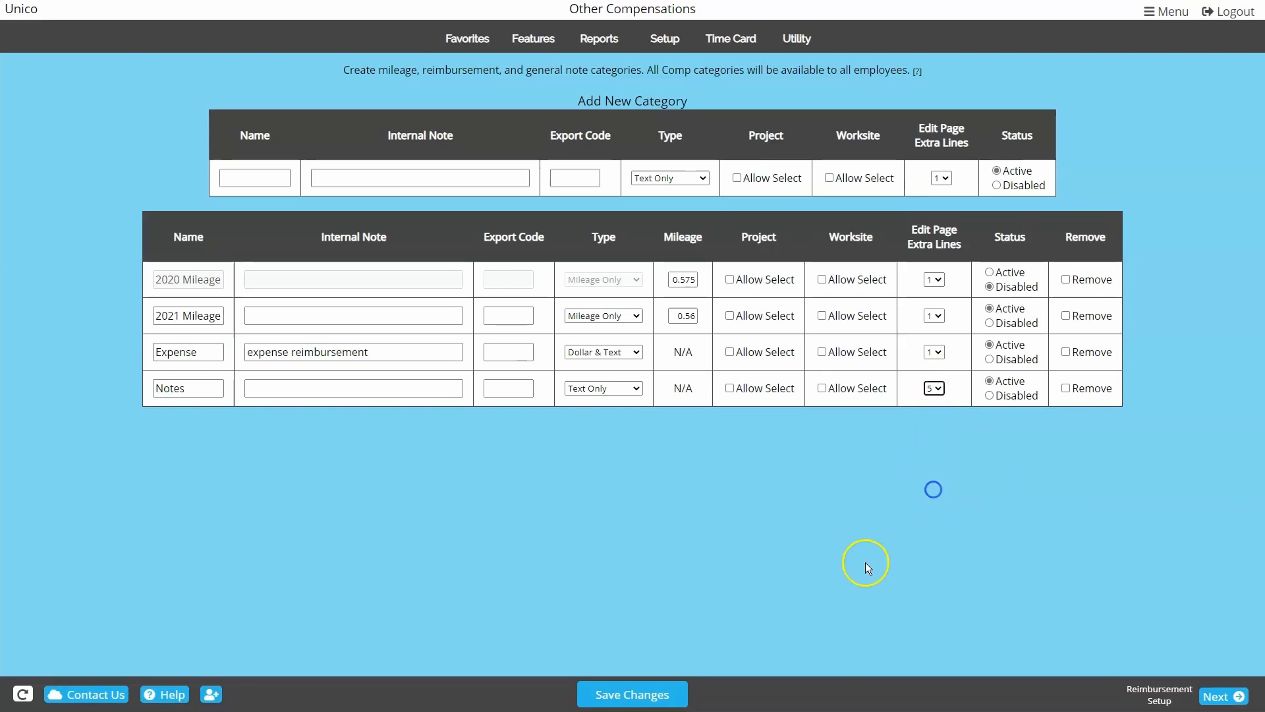
left_click(684, 692)
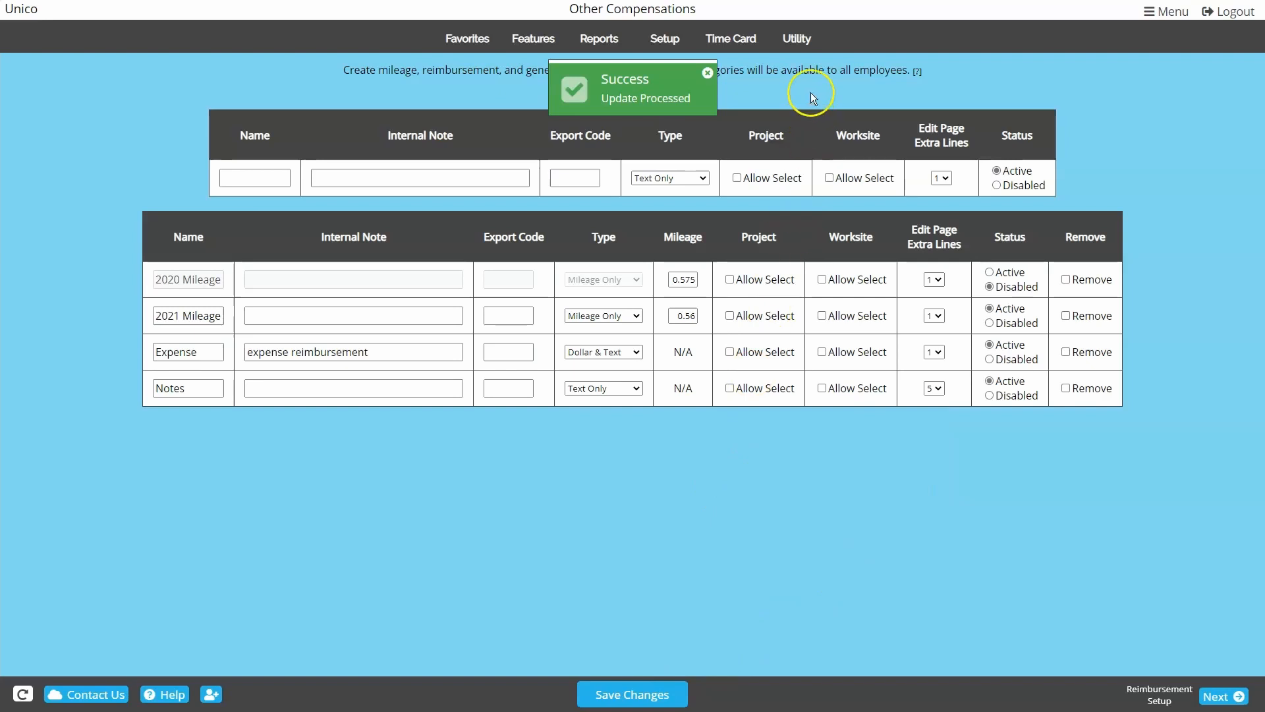
Open the time card Edit page and look at the Notes lines under New Compensation Entries
mouse_move(738, 48)
left_click(393, 90)
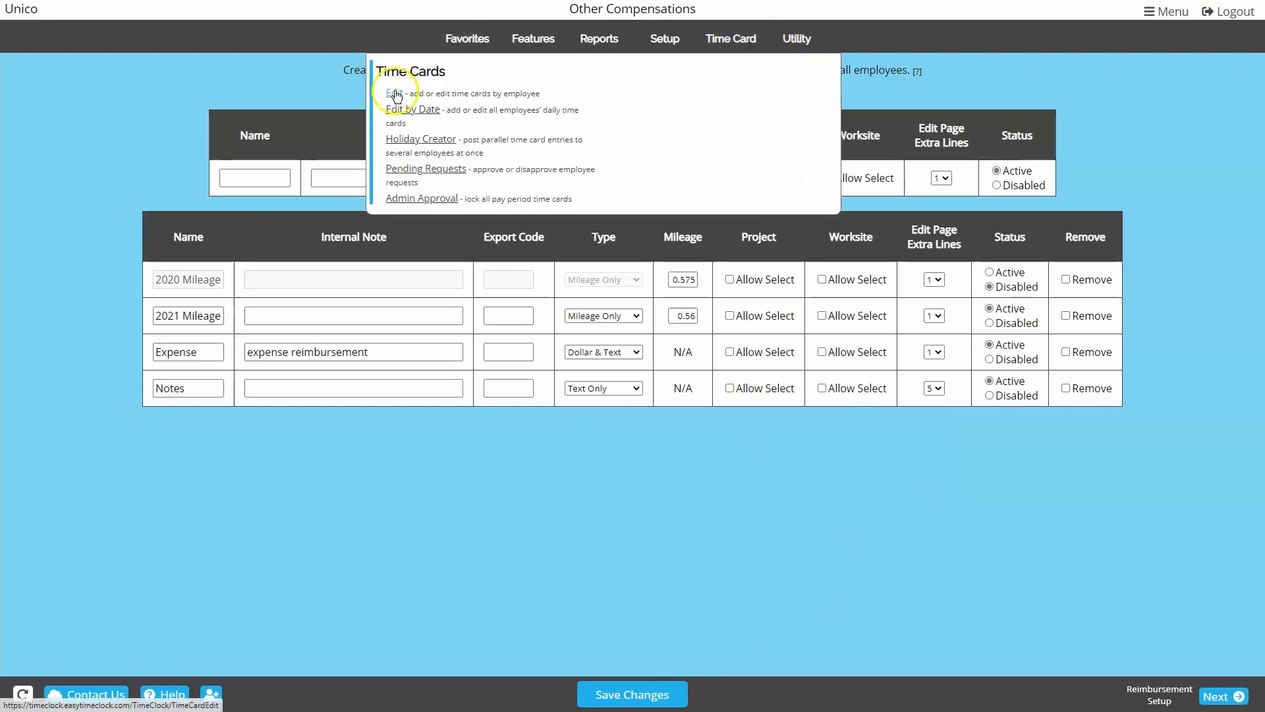
scroll(96, 277, "down", 1)
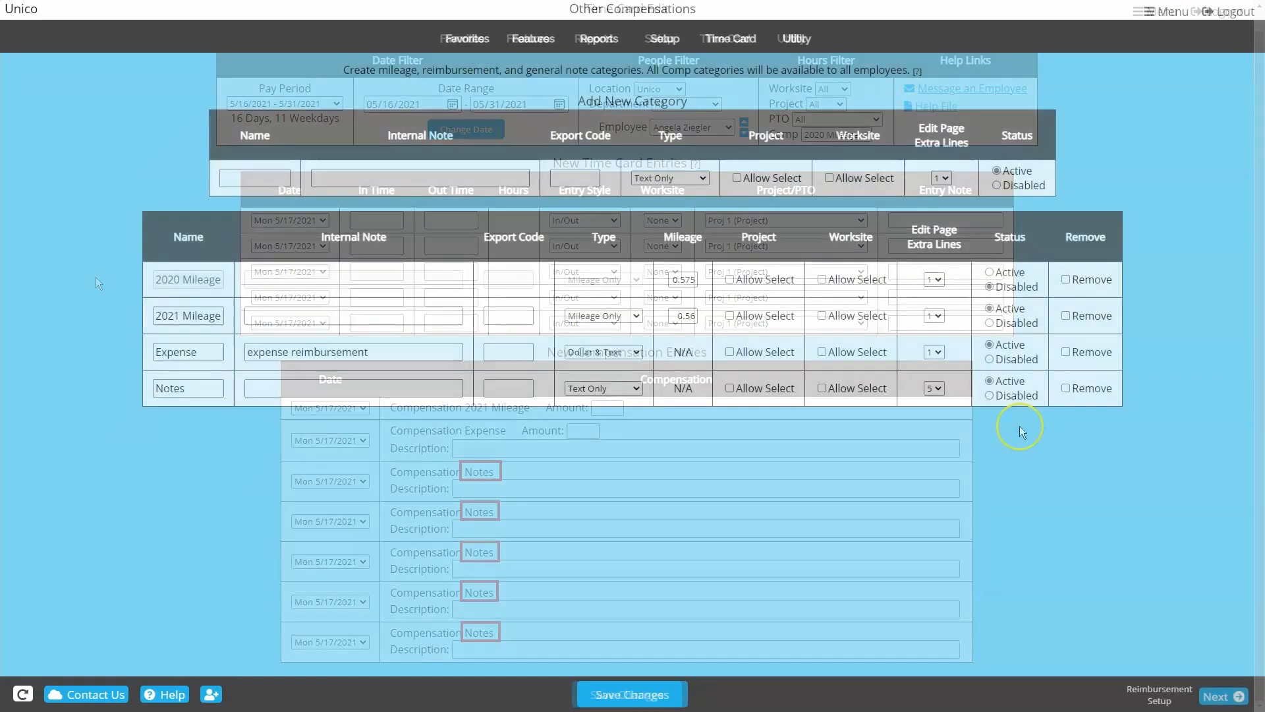
Adjust the Edit Page Extra Lines of the Notes category and save the changes
left_click(942, 394)
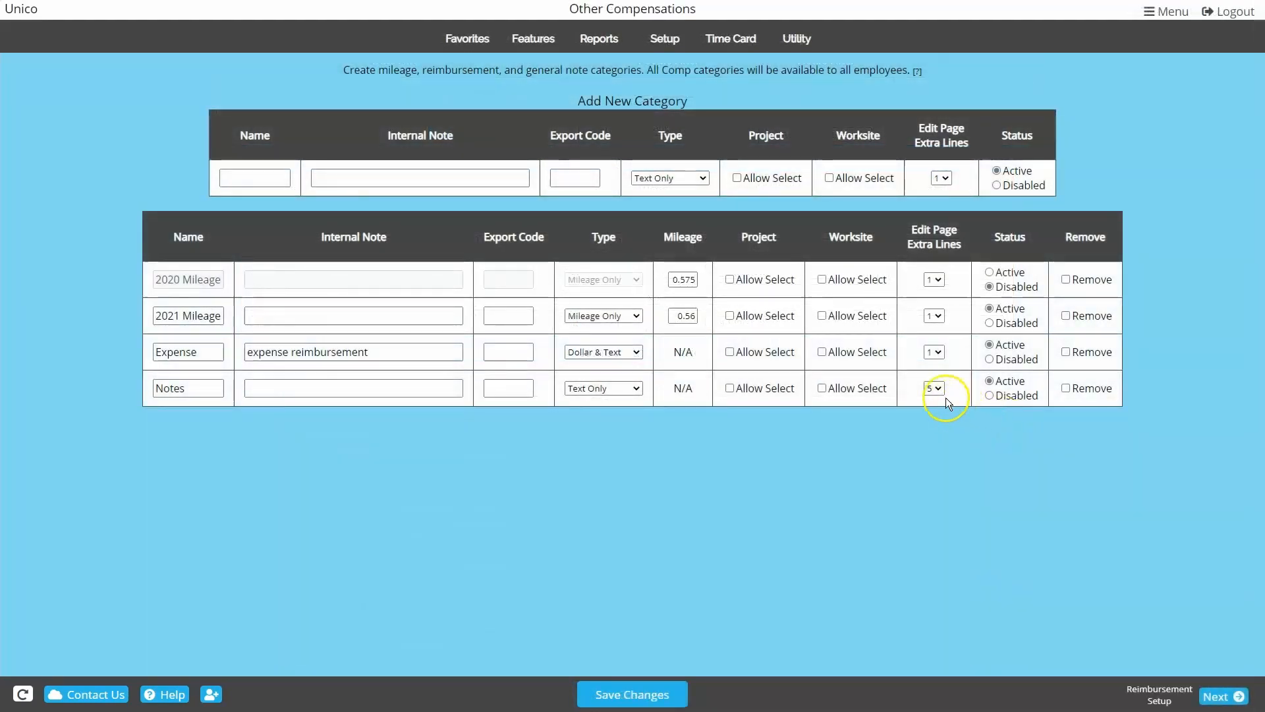
left_click(865, 486)
left_click(650, 684)
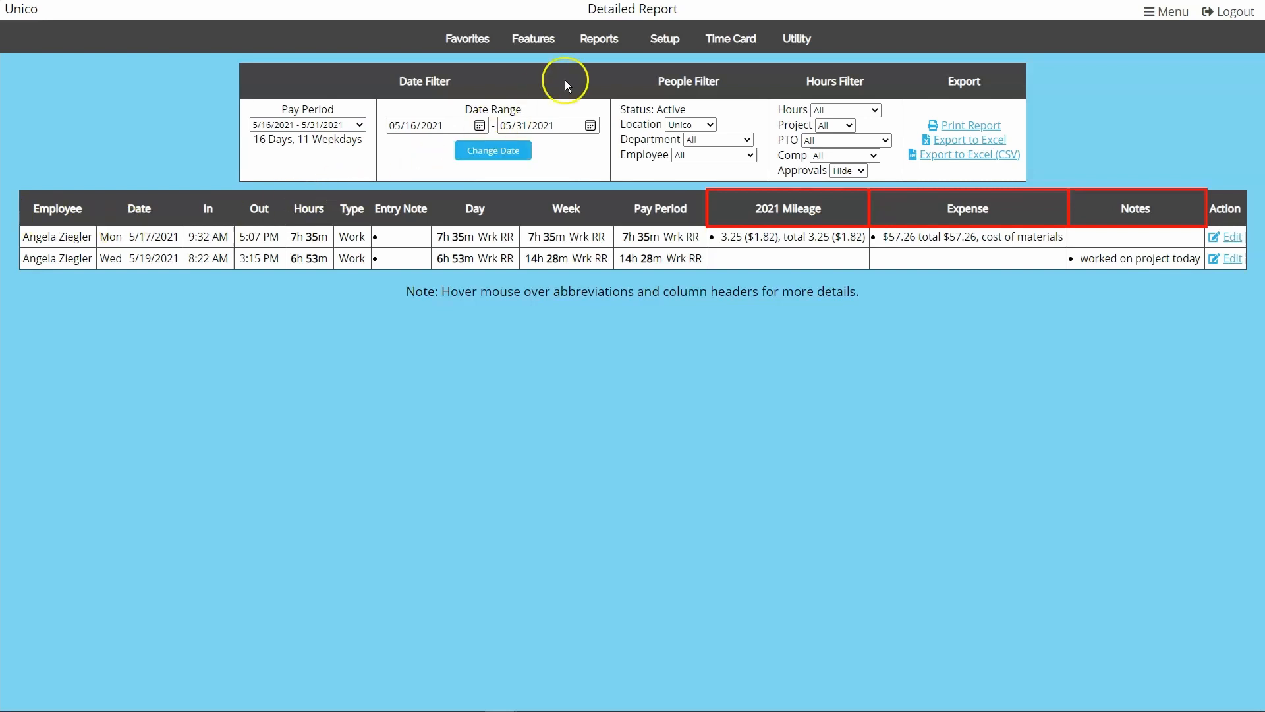
Open General Setup Options from the detailed report
left_click(659, 41)
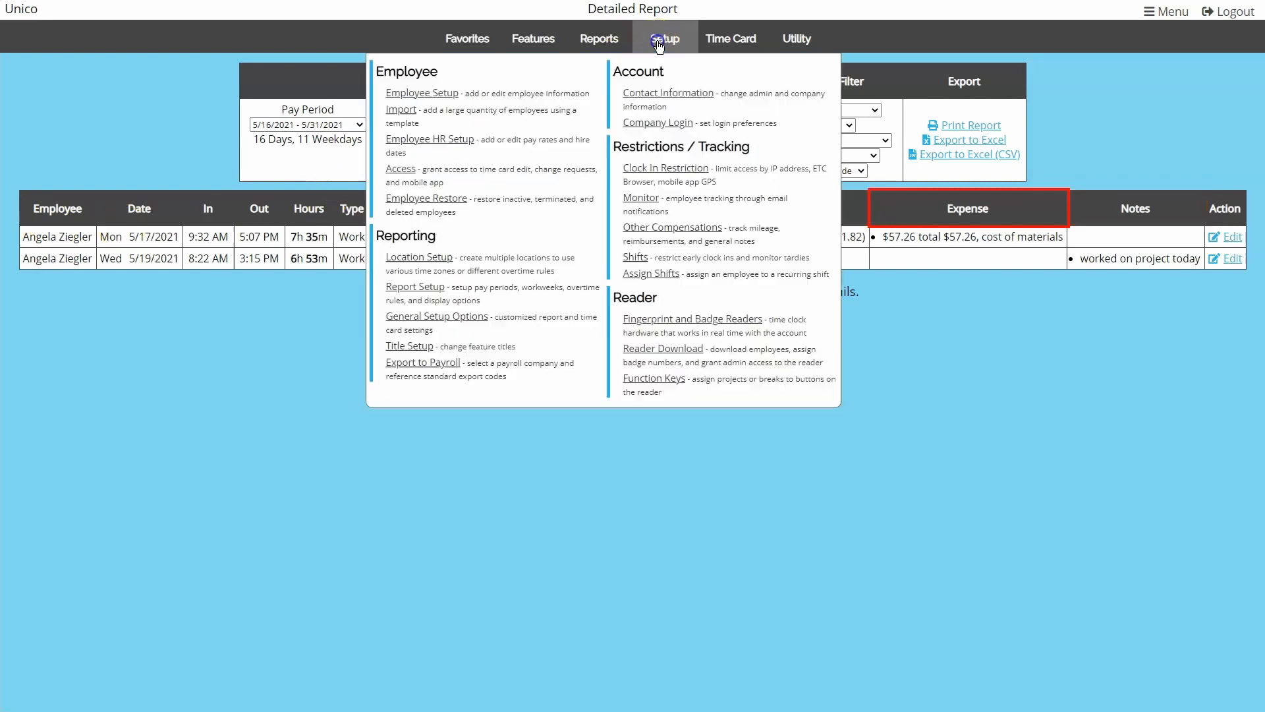
left_click(464, 322)
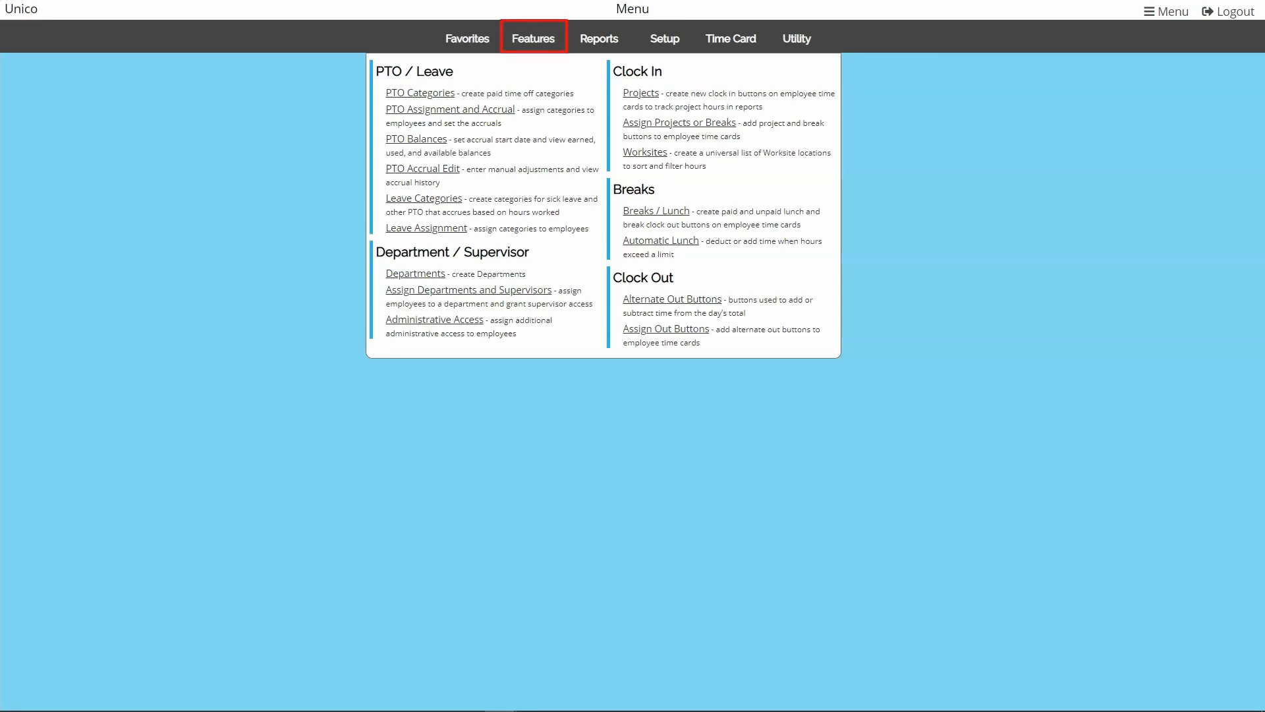
In Alternate Out Buttons, create and save "Out with Errand", adding 15 minutes to the Current Project with the entry note "15 min Errand"
left_click(695, 300)
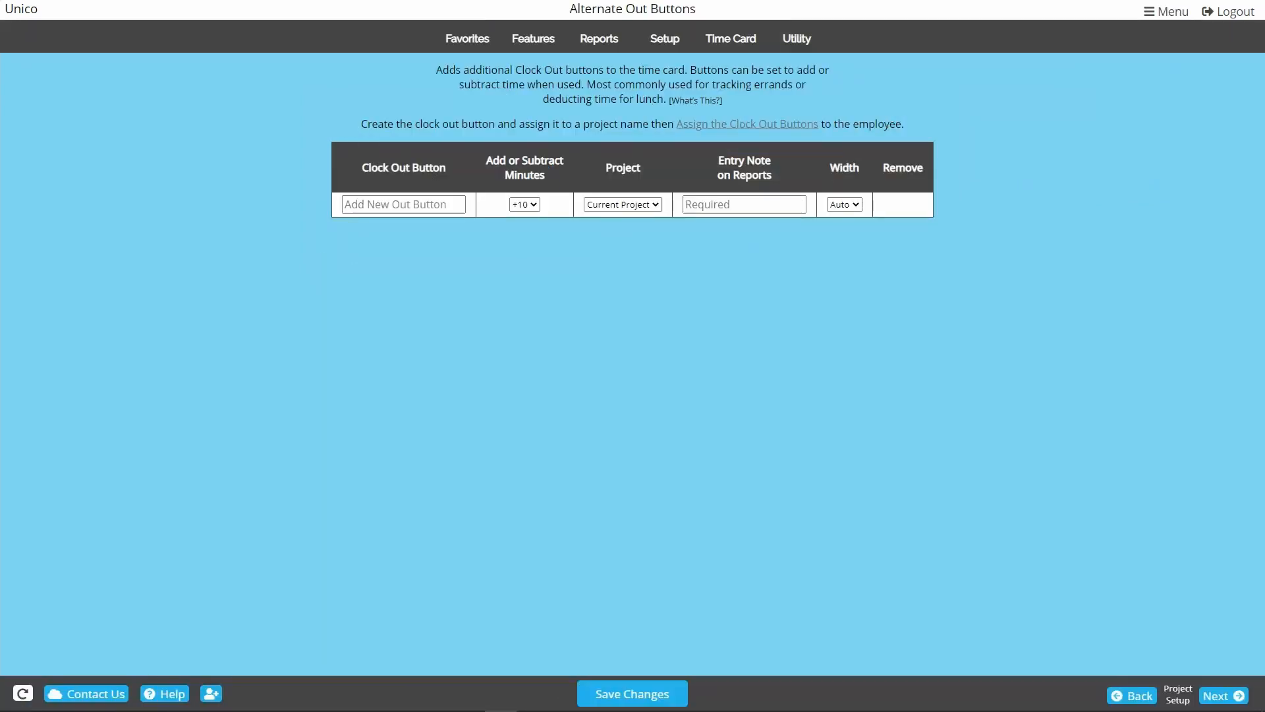
left_click(357, 216)
type("Out with Errand")
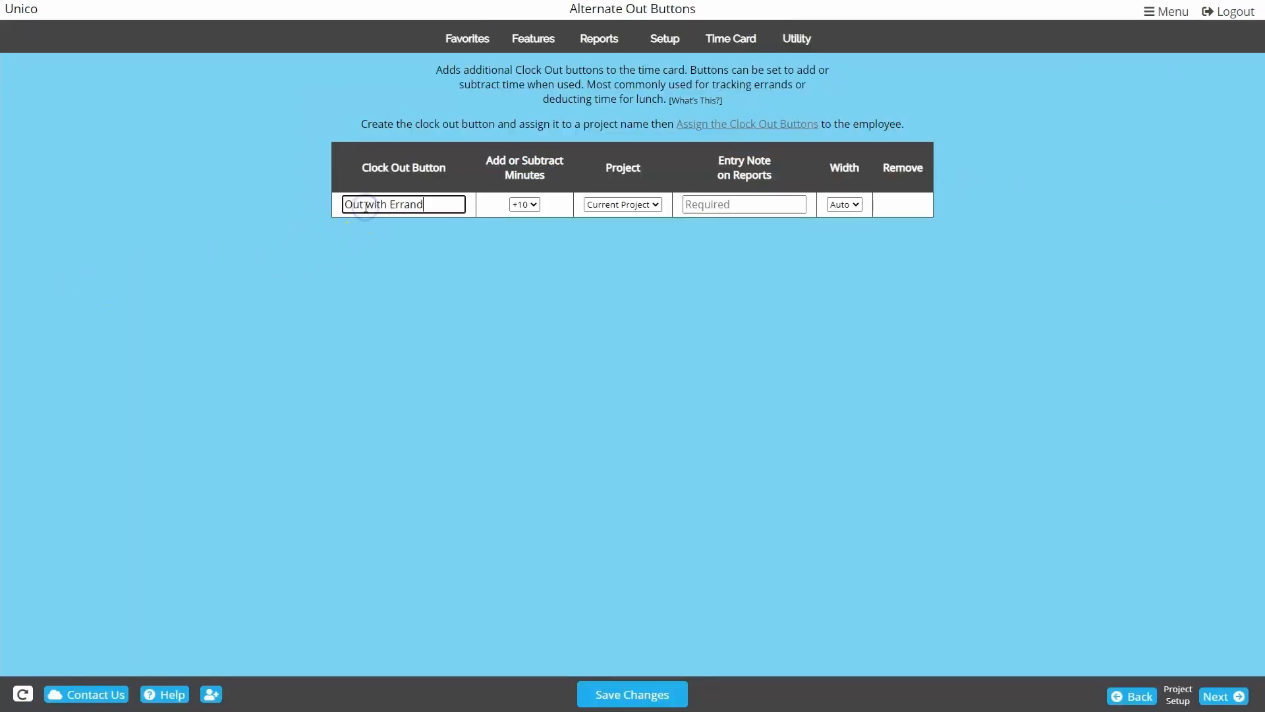
left_click(533, 205)
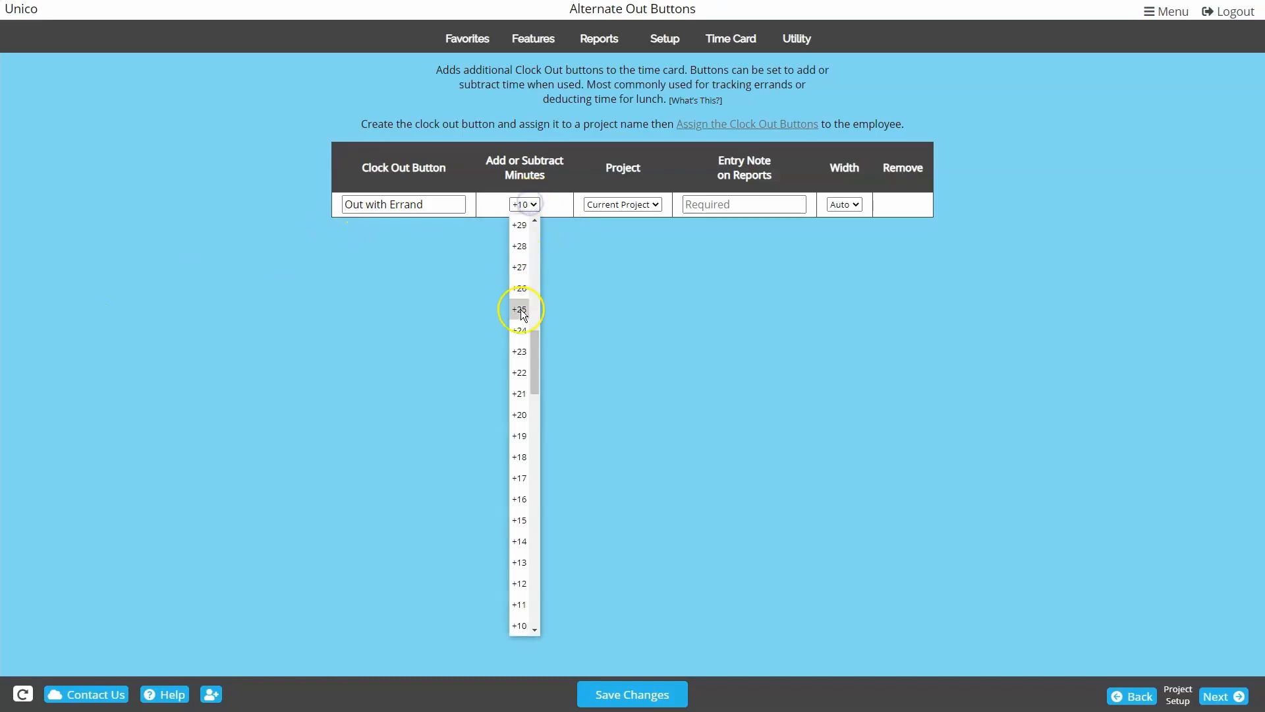
left_click(518, 521)
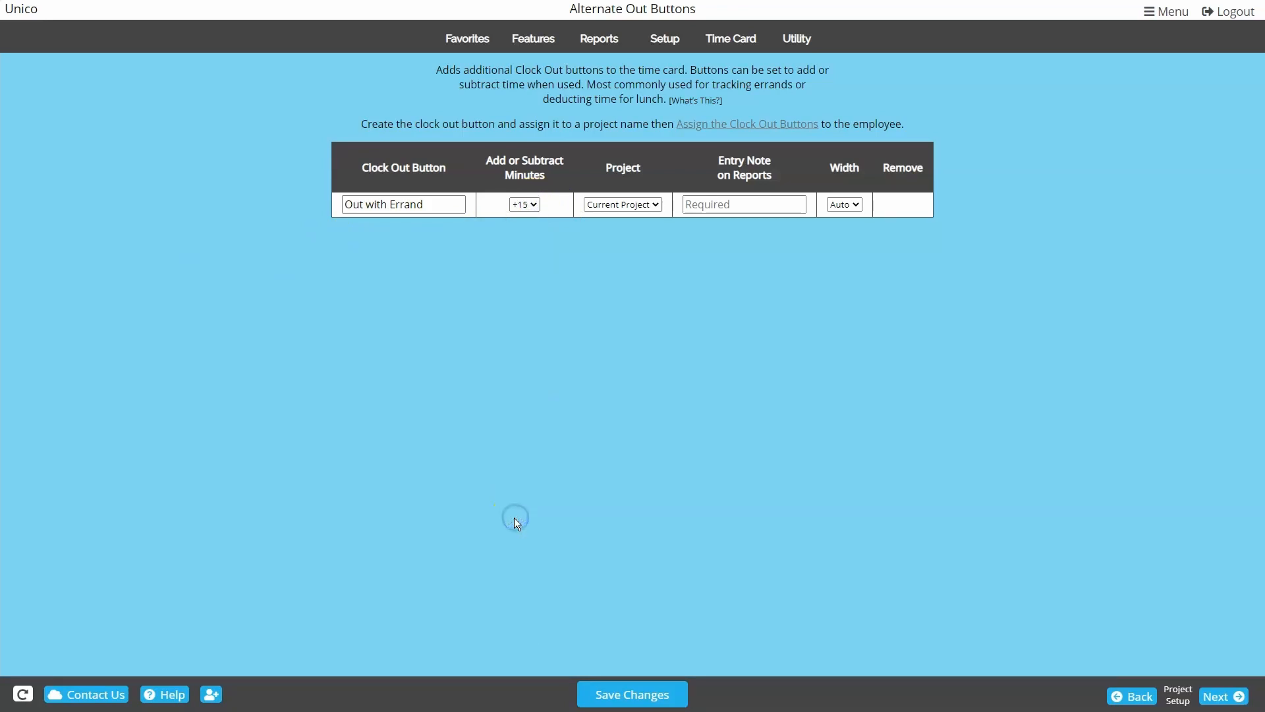
left_click(731, 206)
type("15 min Errand")
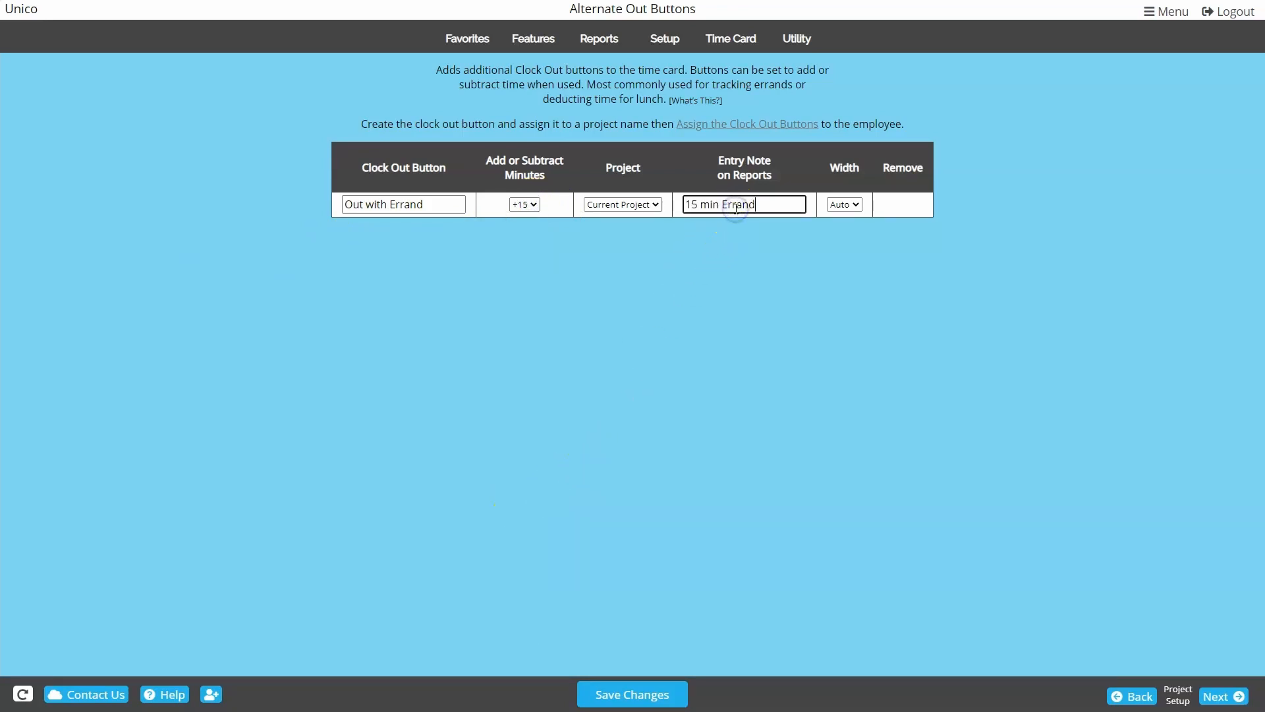
left_click(666, 692)
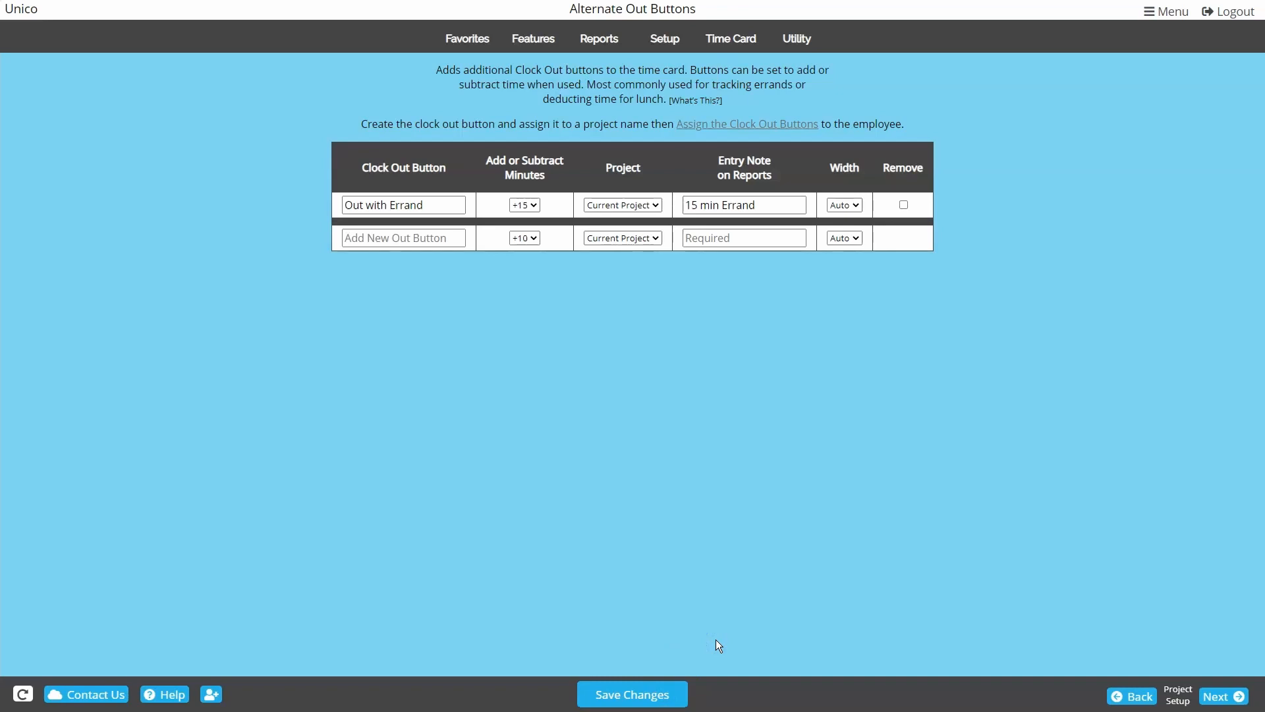
left_click(847, 210)
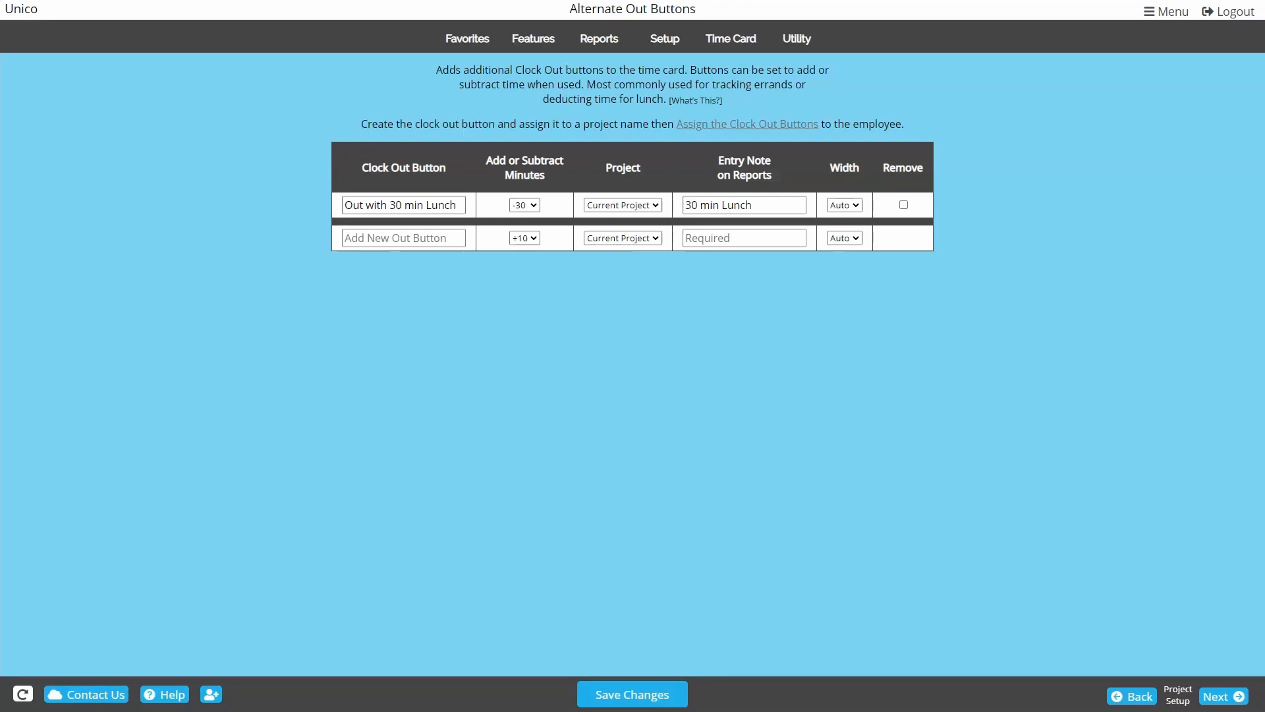
Create and save the alternate out button "Out with 1 hr Lunch", subtracting 60 minutes from the Current Project with the entry note "60 min Lunch"
left_click(353, 242)
type("Out with 1 hr Lunch")
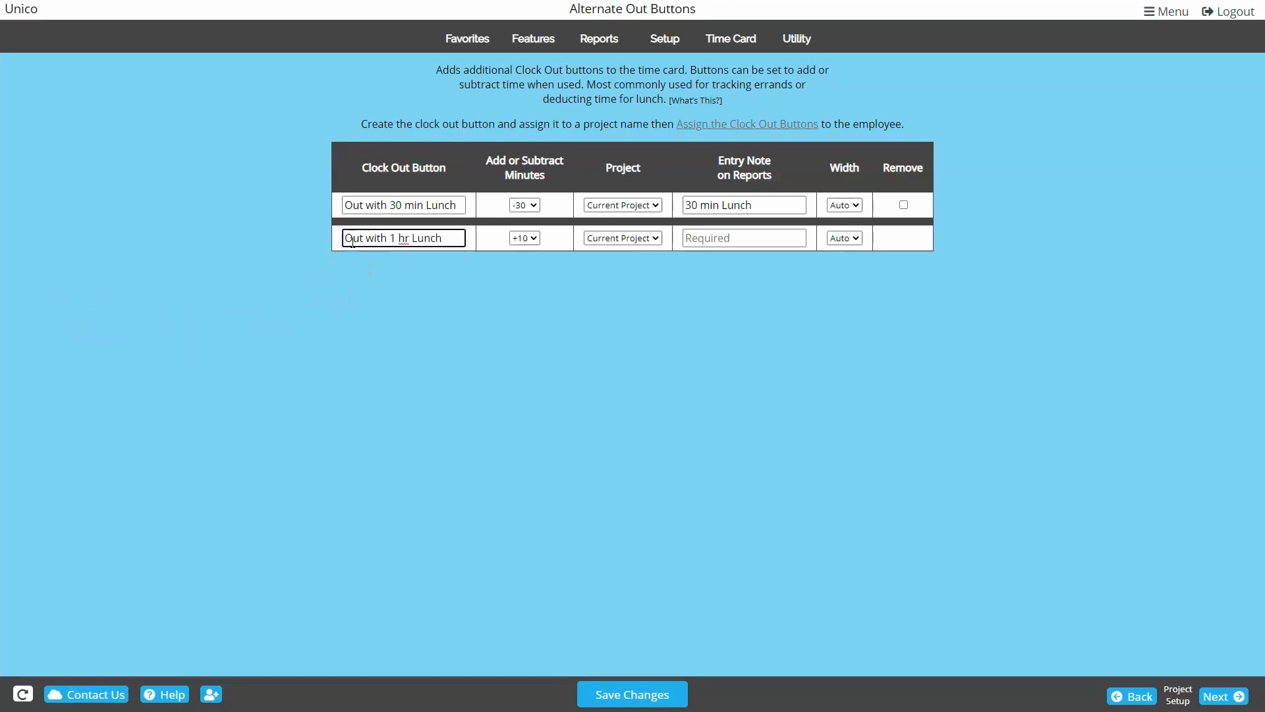
left_click(530, 239)
left_click_drag(536, 380, 536, 618)
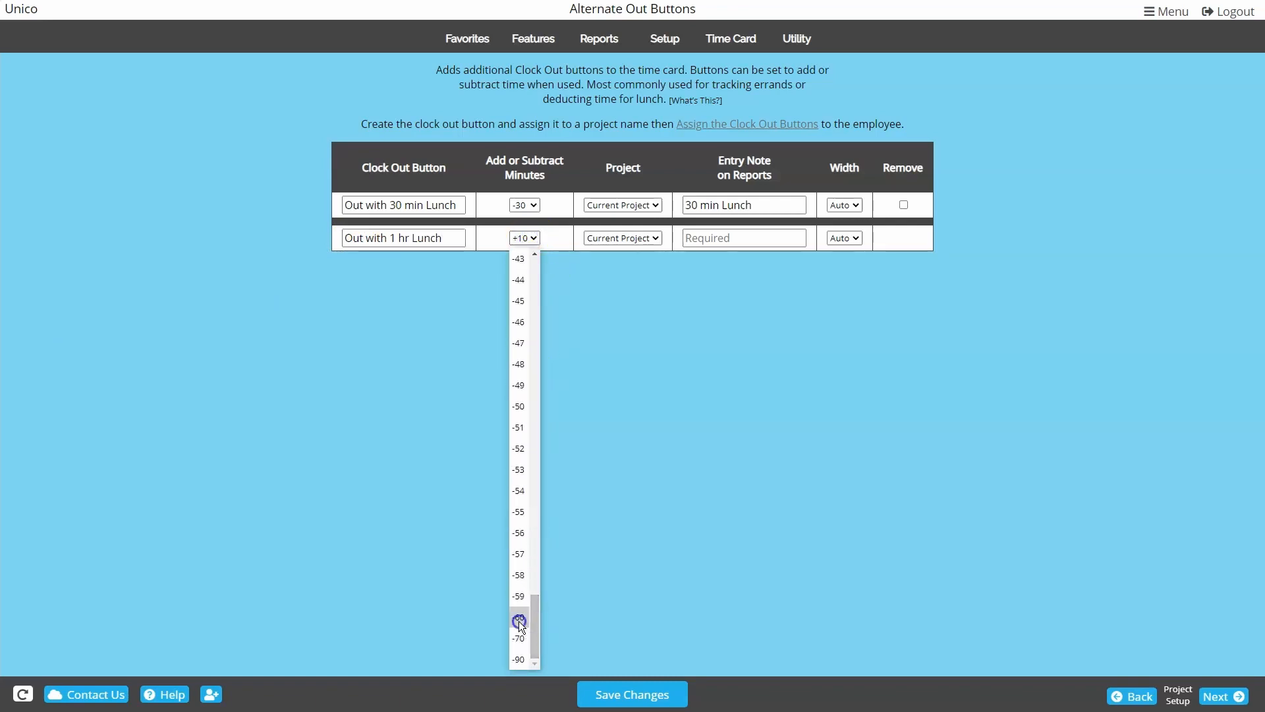
left_click(519, 617)
left_click(707, 240)
type("60 min Lunch")
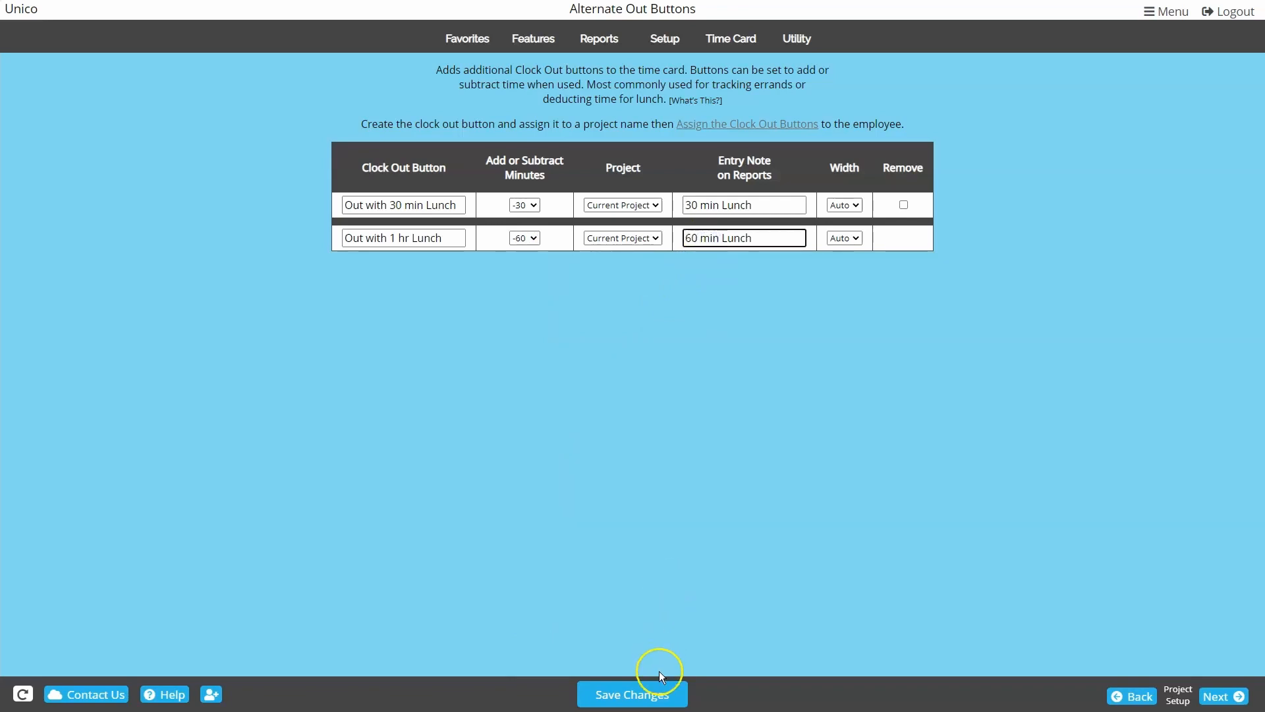
left_click(658, 692)
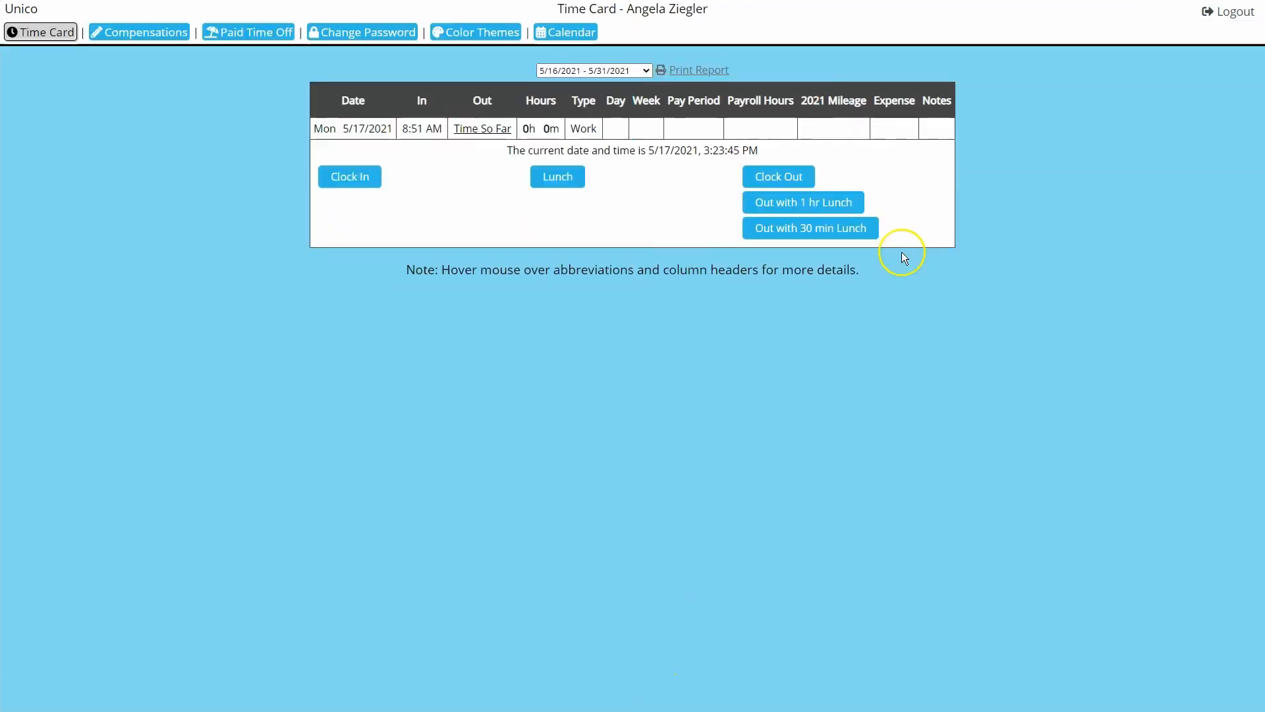
On the employee's time card, clock out with the 1 hr lunch deduction, and also try the regular clock-out
left_click(840, 203)
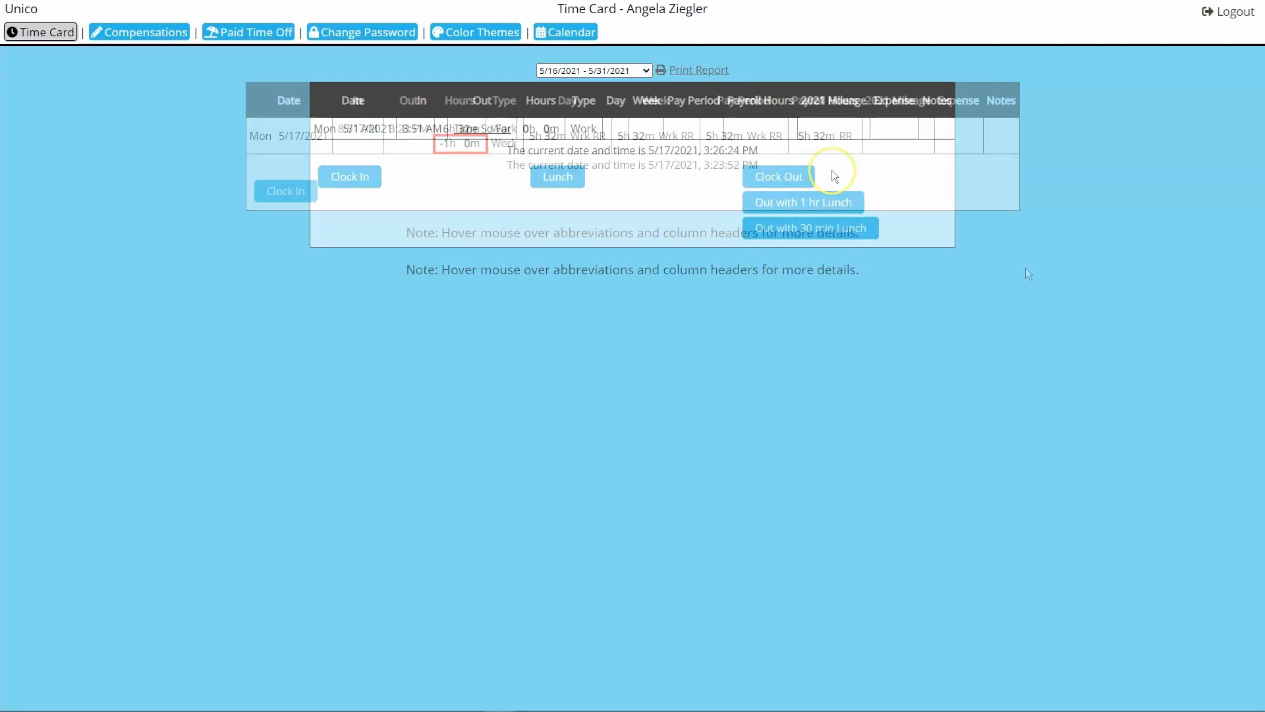
left_click(793, 183)
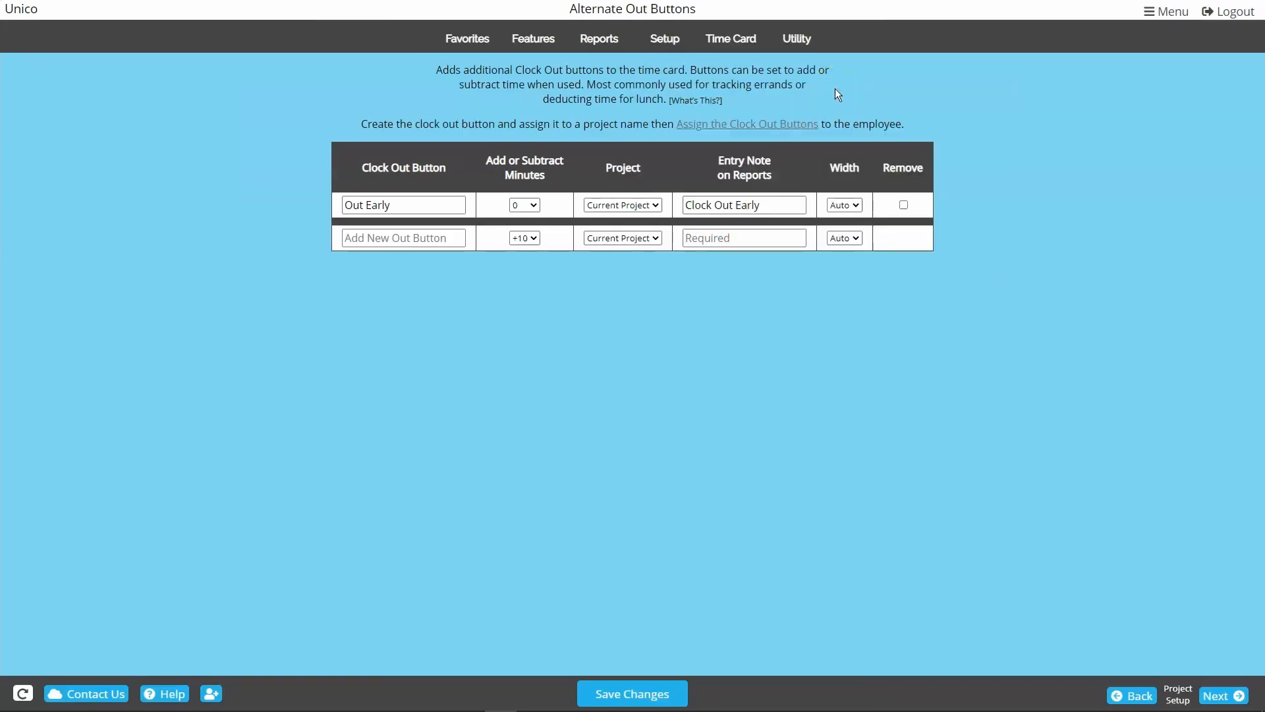
Open General Setup Options and examine the Entry Note availability and display settings
left_click(667, 37)
left_click(448, 321)
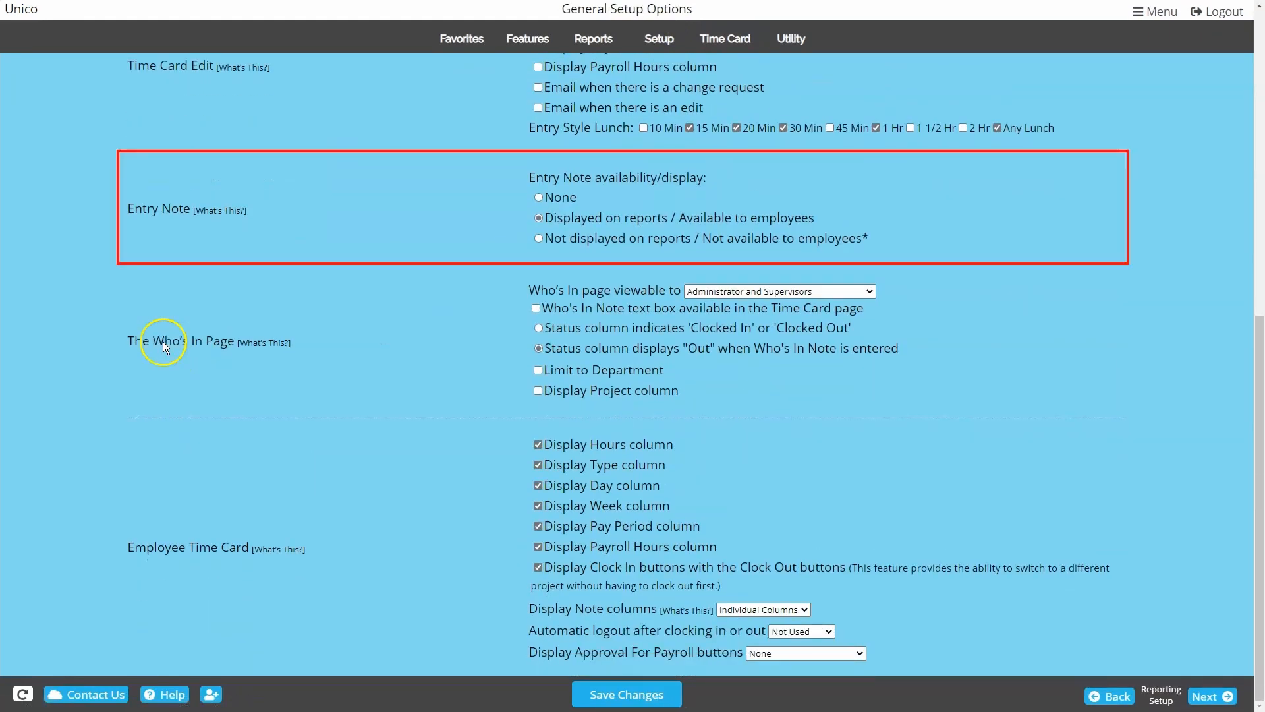
left_click(814, 203)
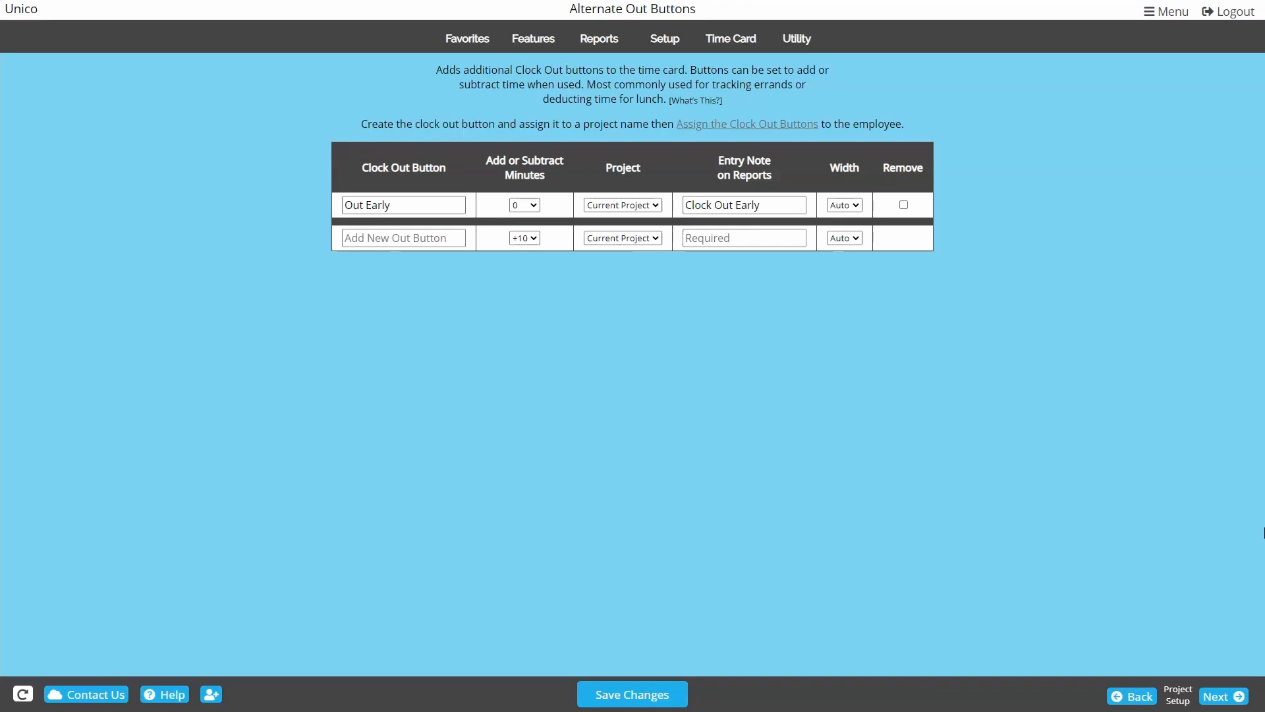
Go from Alternate Out Buttons to the Assign Out Button page and look up its entry among the Clock Out features
left_click(1227, 702)
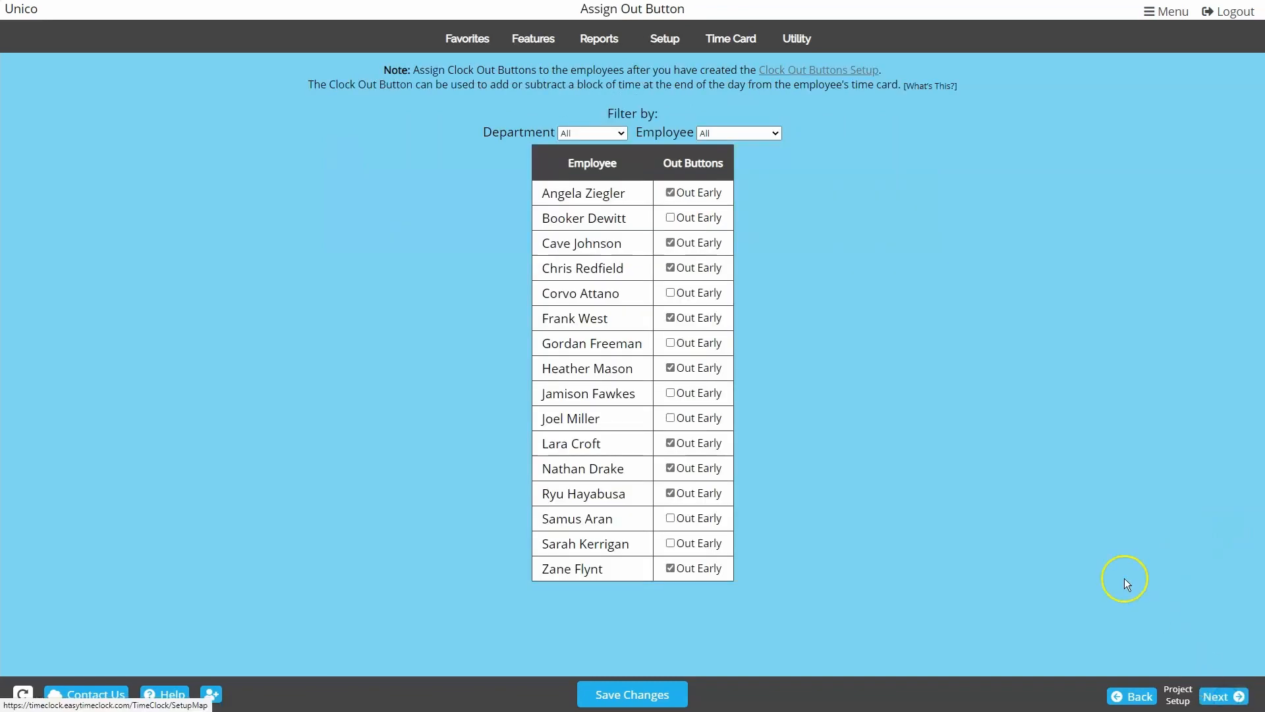
left_click(535, 40)
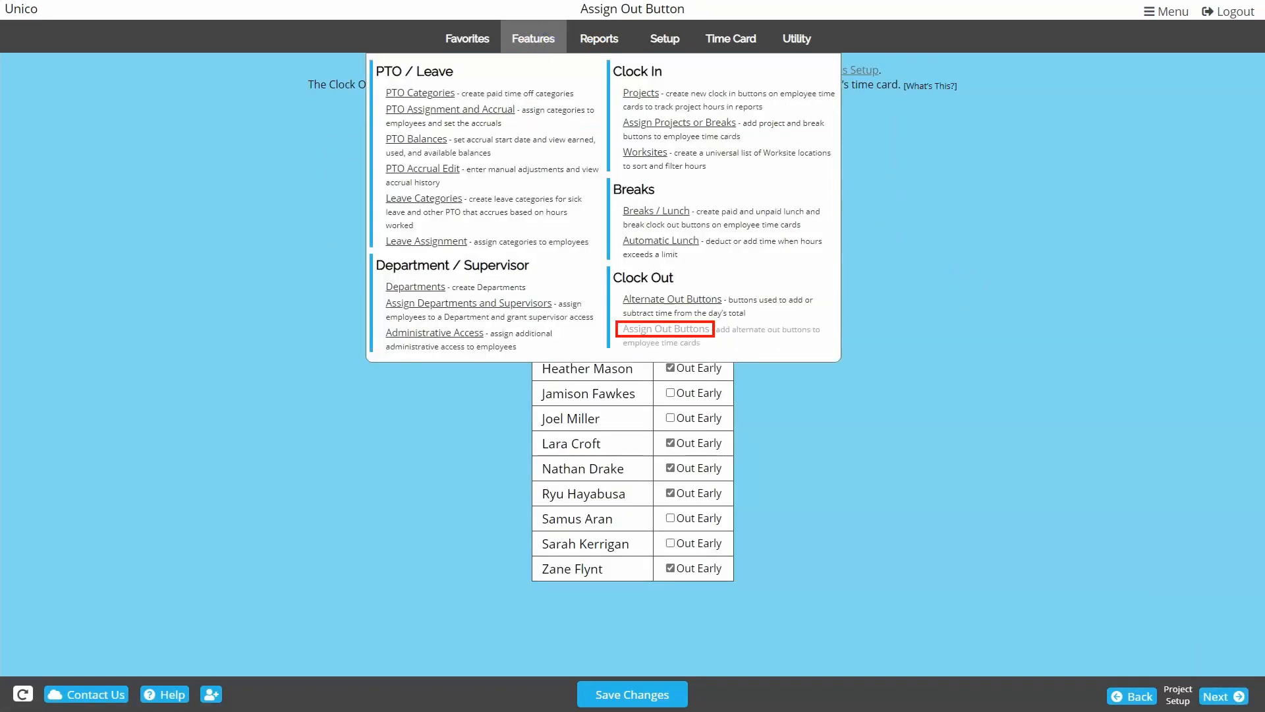